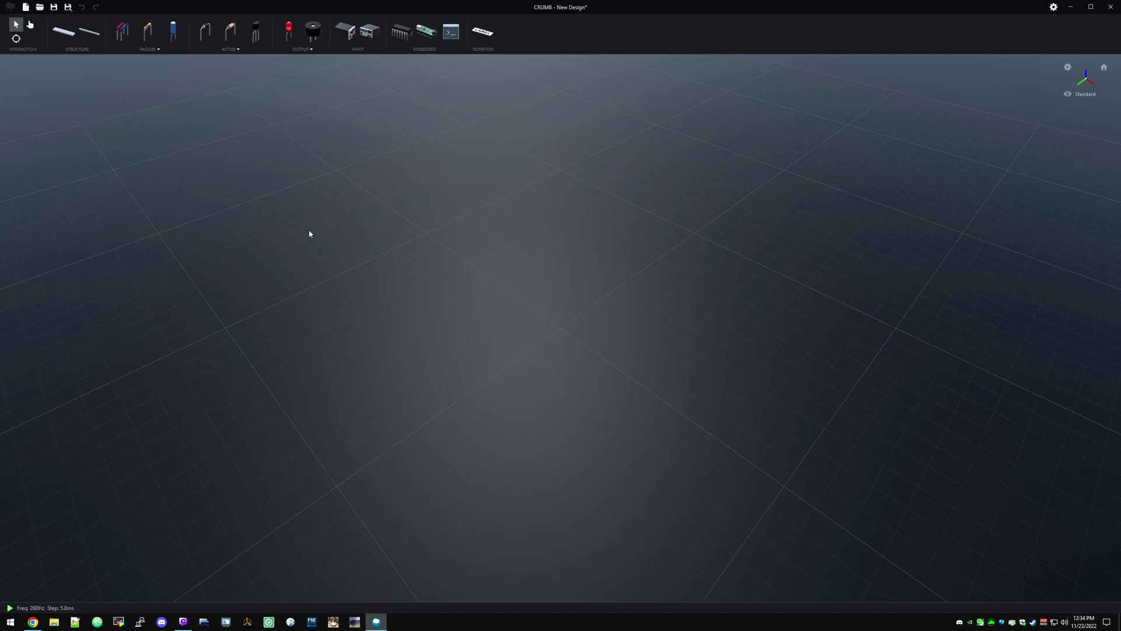
left_click(66, 36)
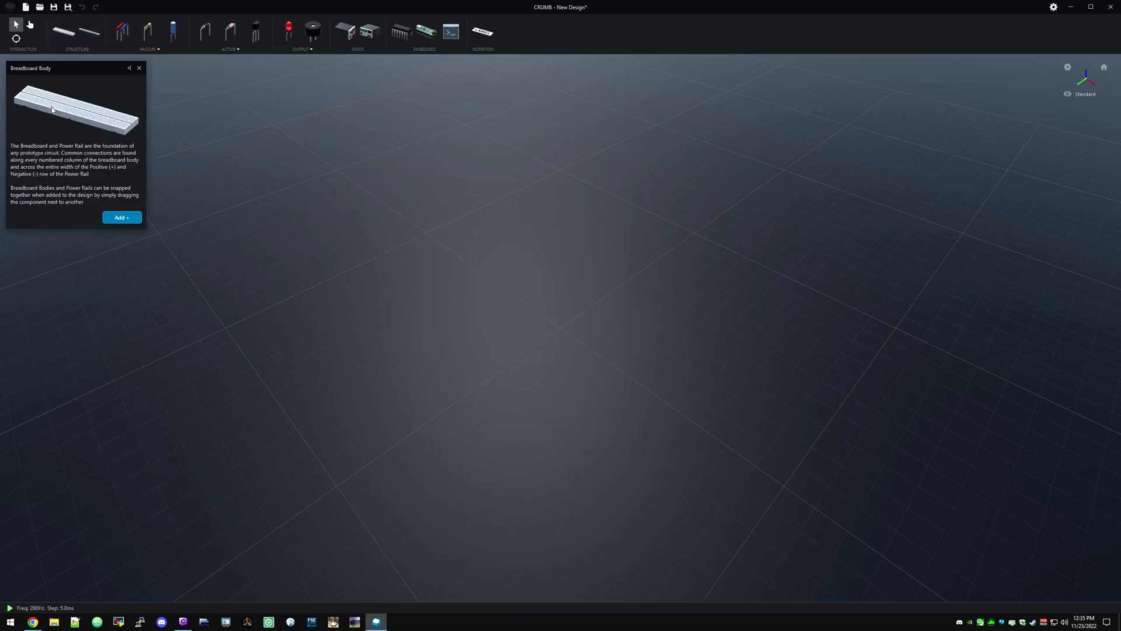
left_click(92, 39)
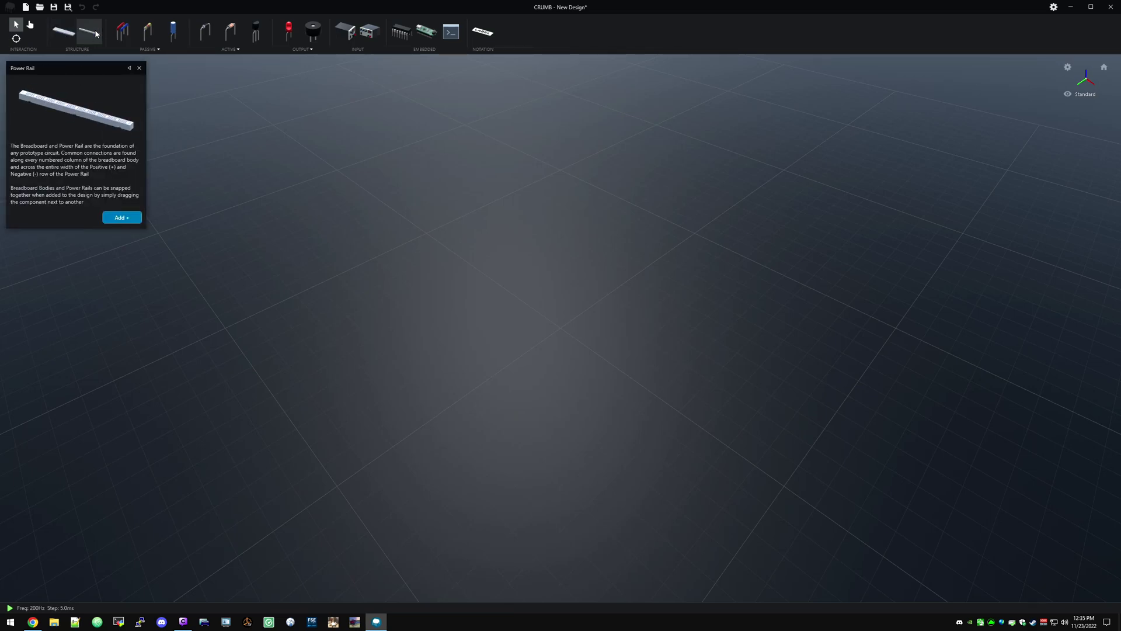
left_click(65, 33)
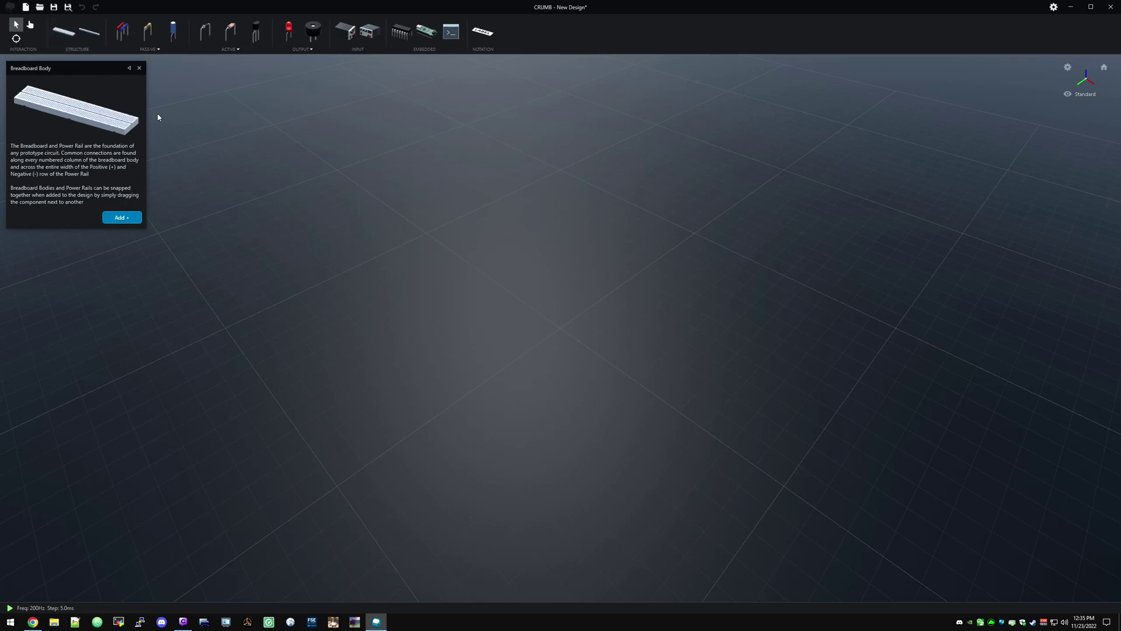
left_click(117, 218)
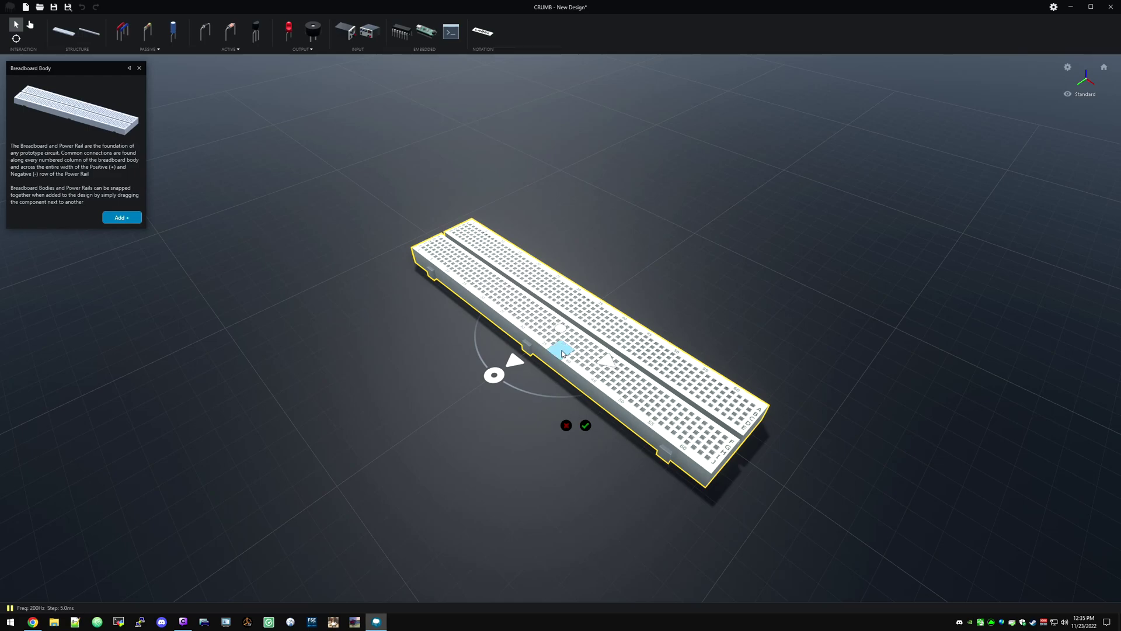
left_click_drag(562, 353, 487, 340)
left_click_drag(587, 338, 607, 353)
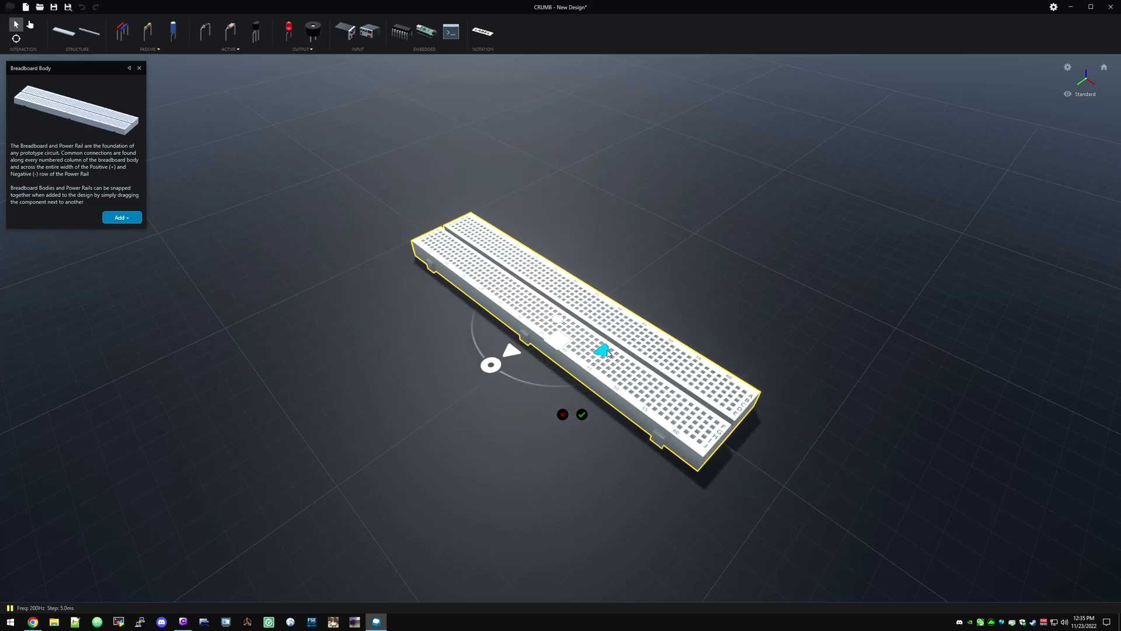
mouse_move(466, 353)
left_mouse_down()
mouse_move(416, 300)
mouse_move(542, 353)
mouse_move(448, 320)
mouse_move(514, 357)
mouse_move(489, 331)
mouse_move(494, 342)
mouse_move(470, 349)
mouse_move(574, 361)
mouse_move(455, 317)
mouse_move(472, 338)
left_mouse_up()
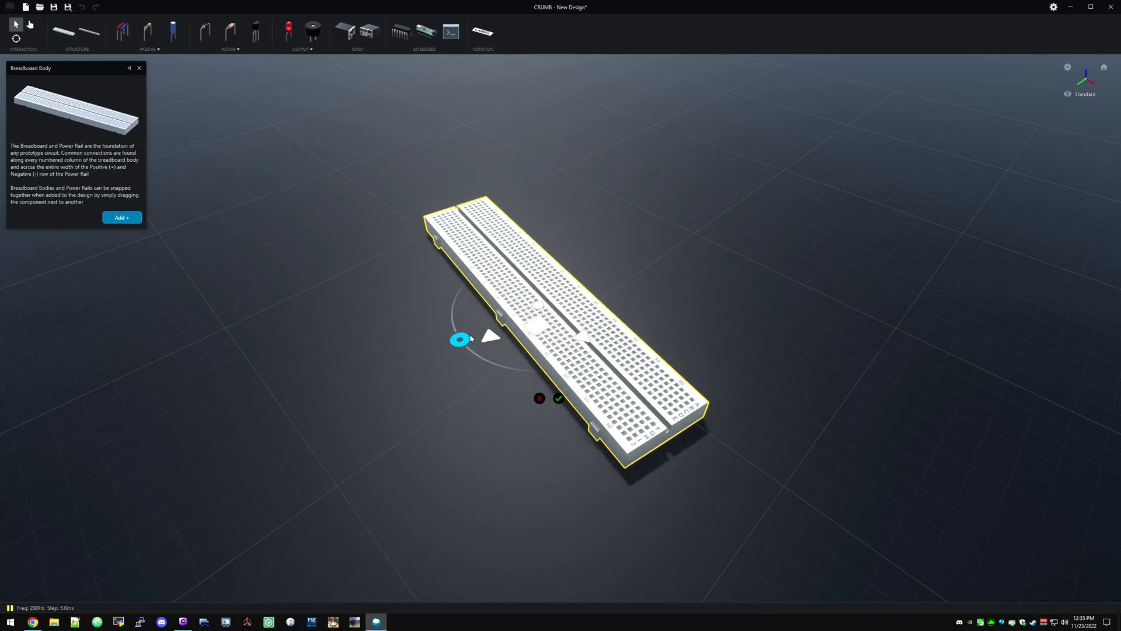
left_click(540, 399)
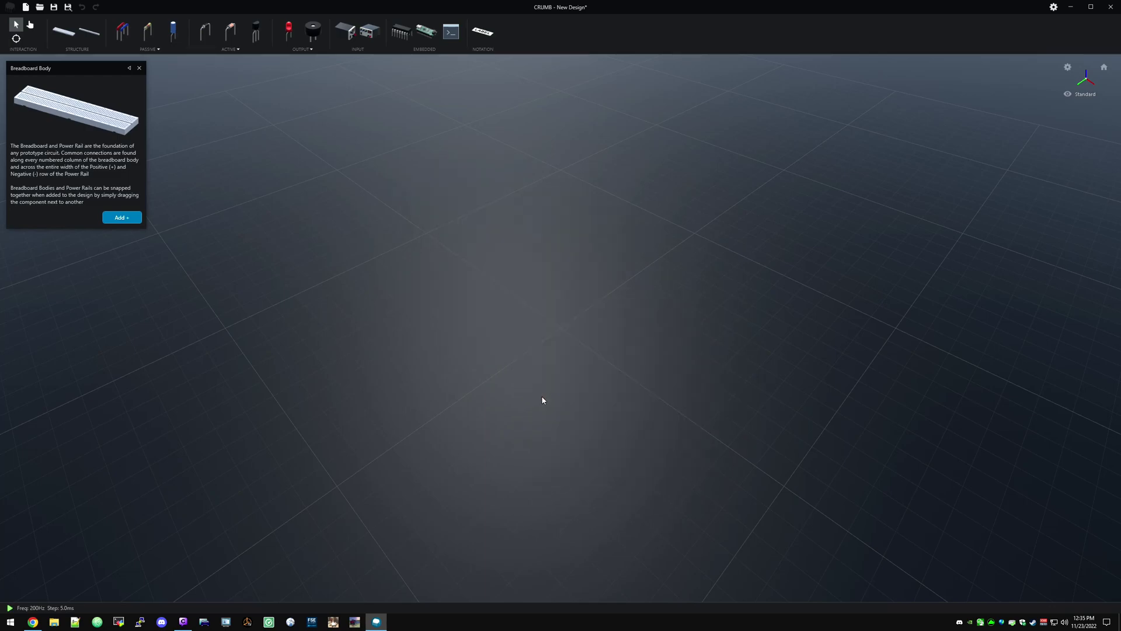
Step: Add a breadboard body to the empty workspace at its default position
left_click(121, 218)
left_click(586, 425)
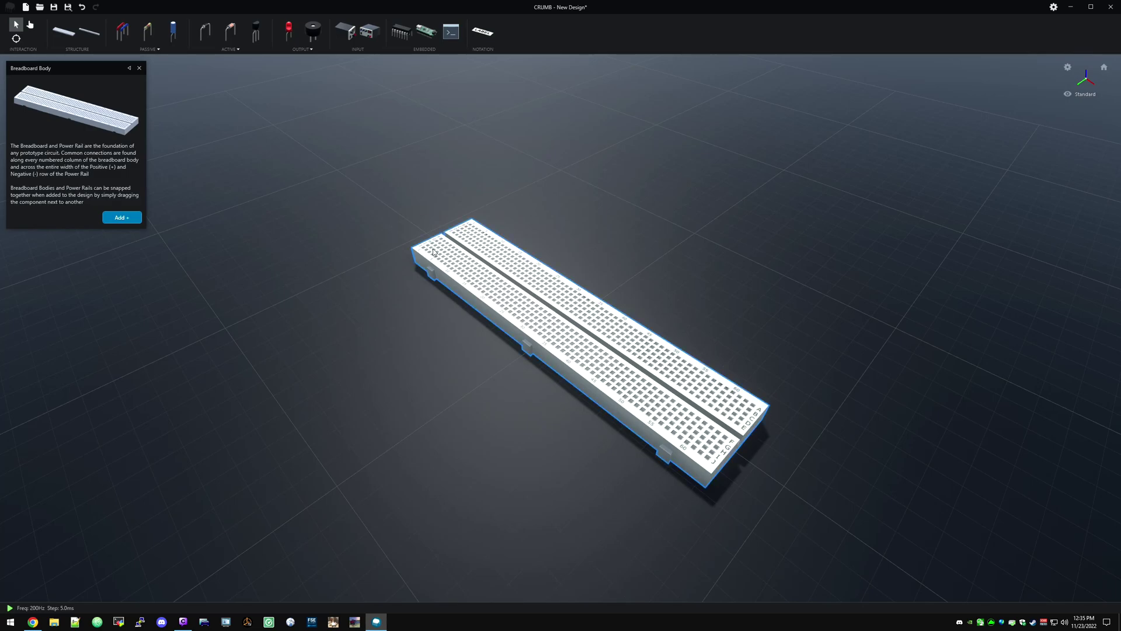
middle_click_drag(433, 250, 435, 322)
scroll(484, 322, "up", 2)
scroll(453, 308, "up", 2)
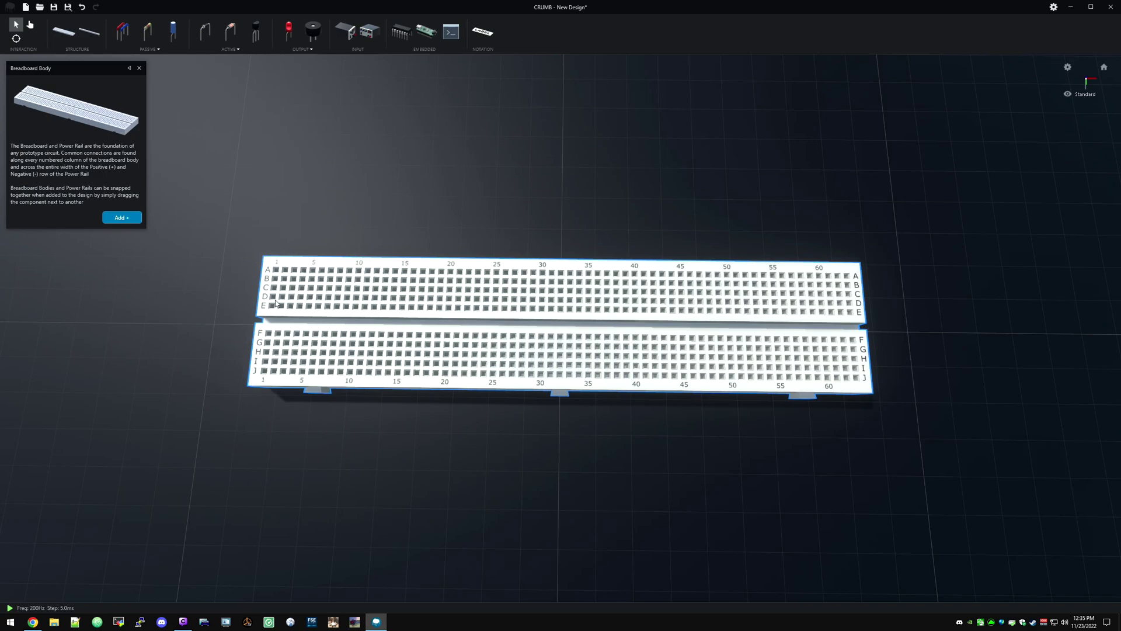
Step: Place four red jumper wires in columns 1 and 2, two from row A to E and two from row F to J
left_click(120, 31)
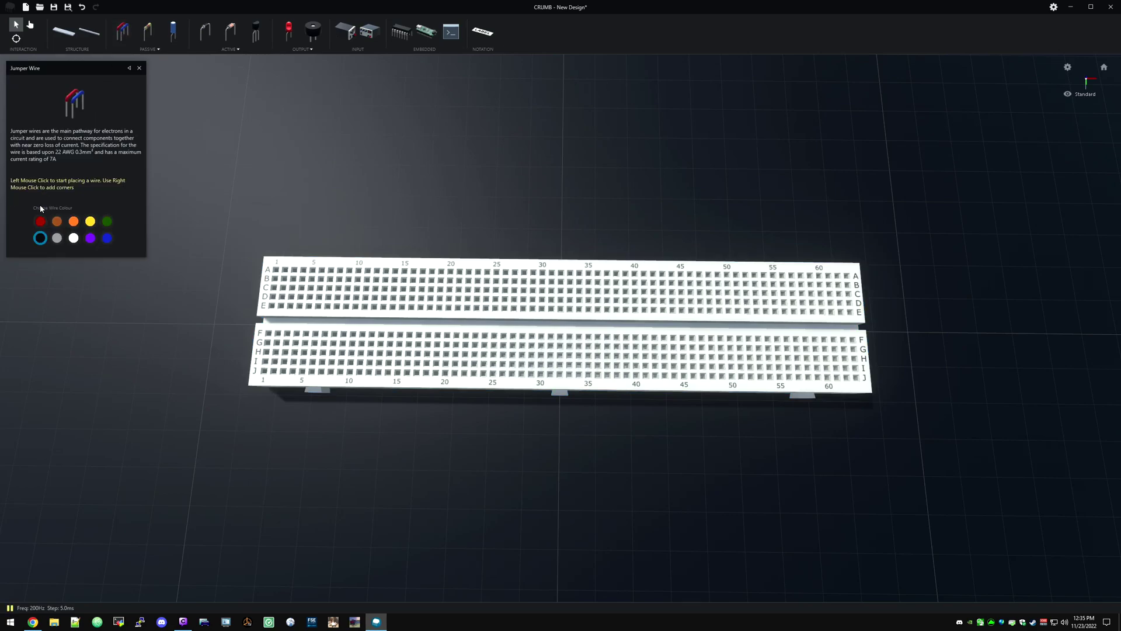
left_click(276, 270)
left_click(270, 305)
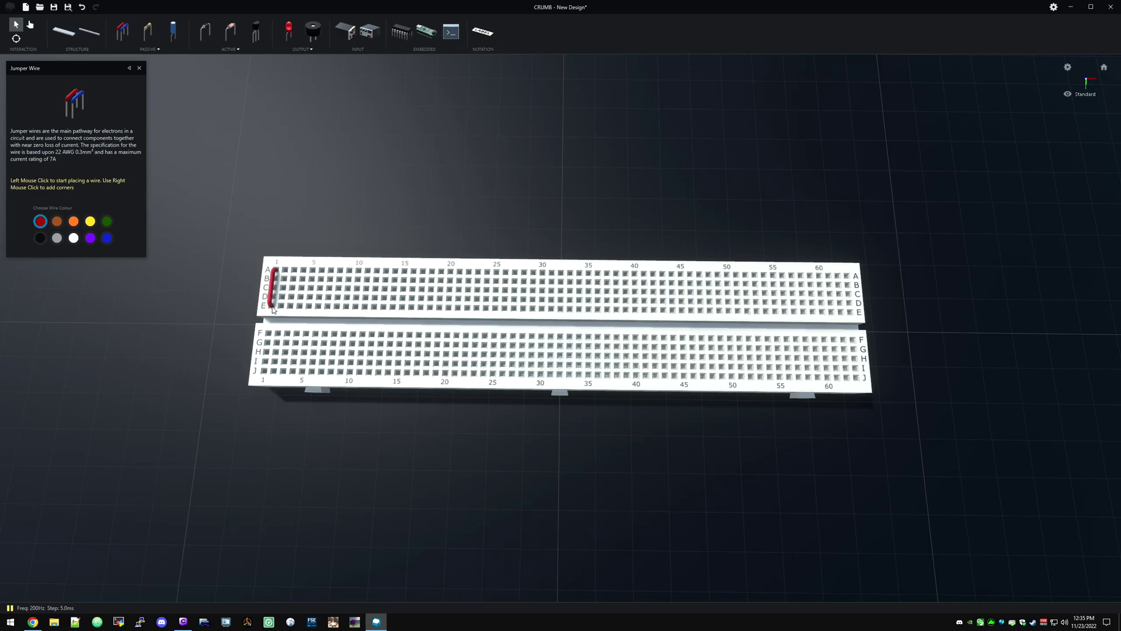
left_click(286, 270)
left_click(287, 305)
left_click(262, 333)
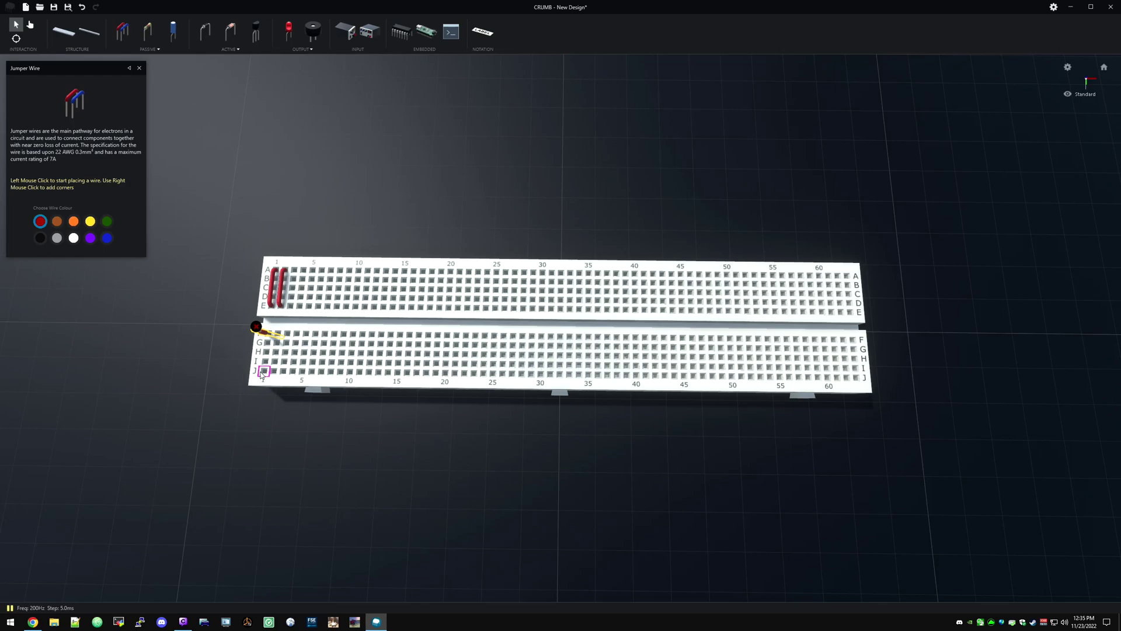
left_click(262, 372)
left_click(269, 333)
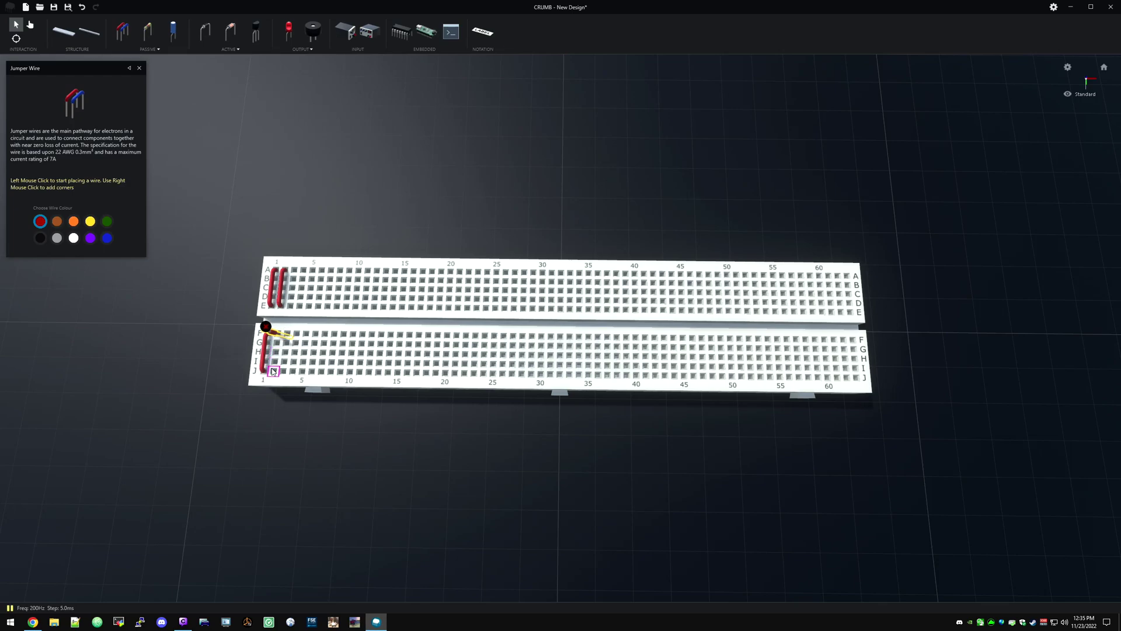
left_click(274, 371)
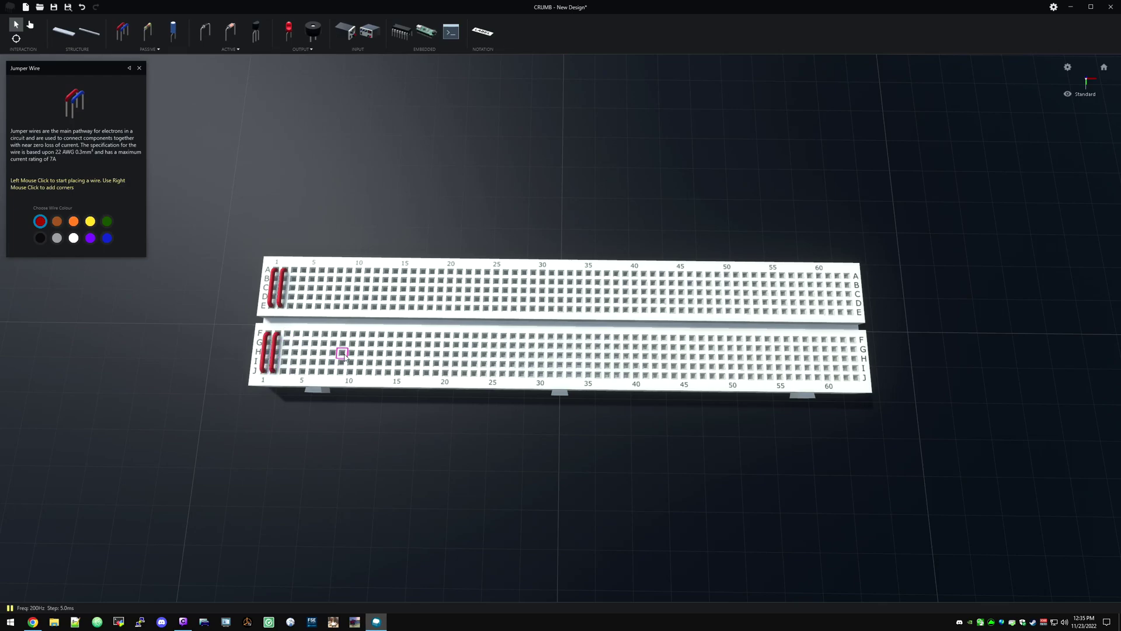
left_click(140, 68)
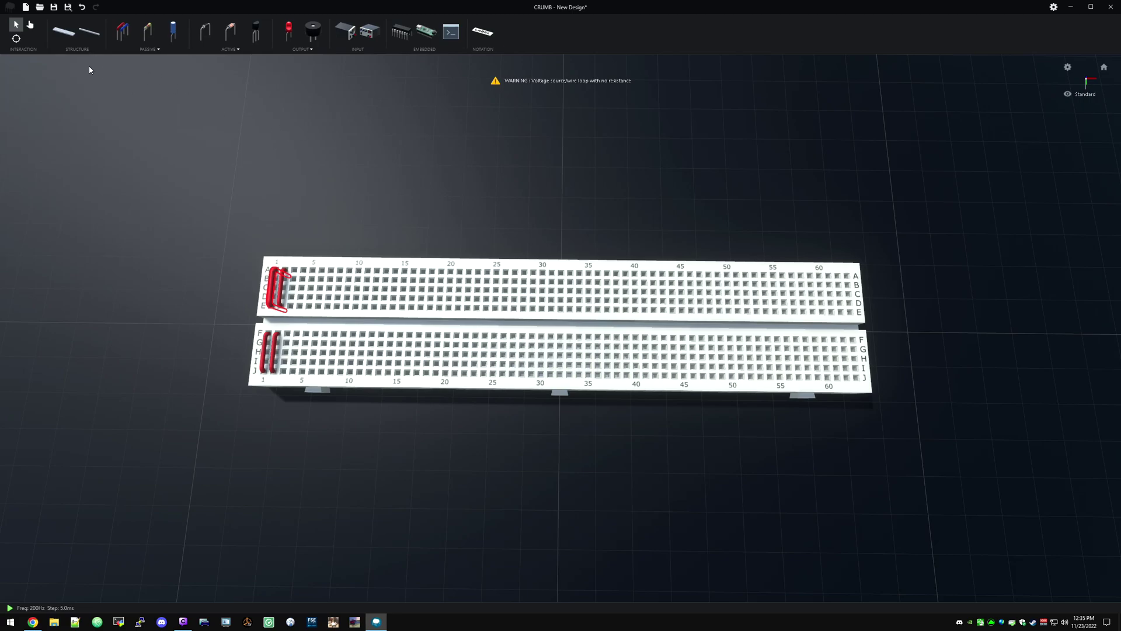
Step: Delete the four jumper wires from the breadboard
left_click(273, 277)
left_click(277, 265)
left_click(281, 278)
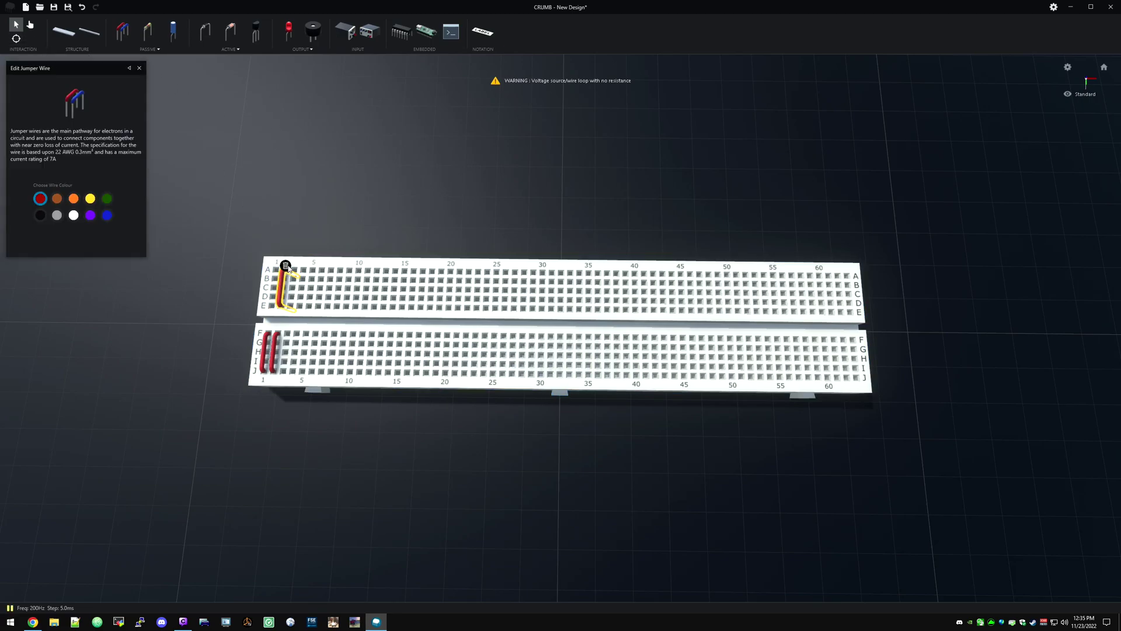
left_click(286, 265)
left_click(265, 341)
left_click(270, 329)
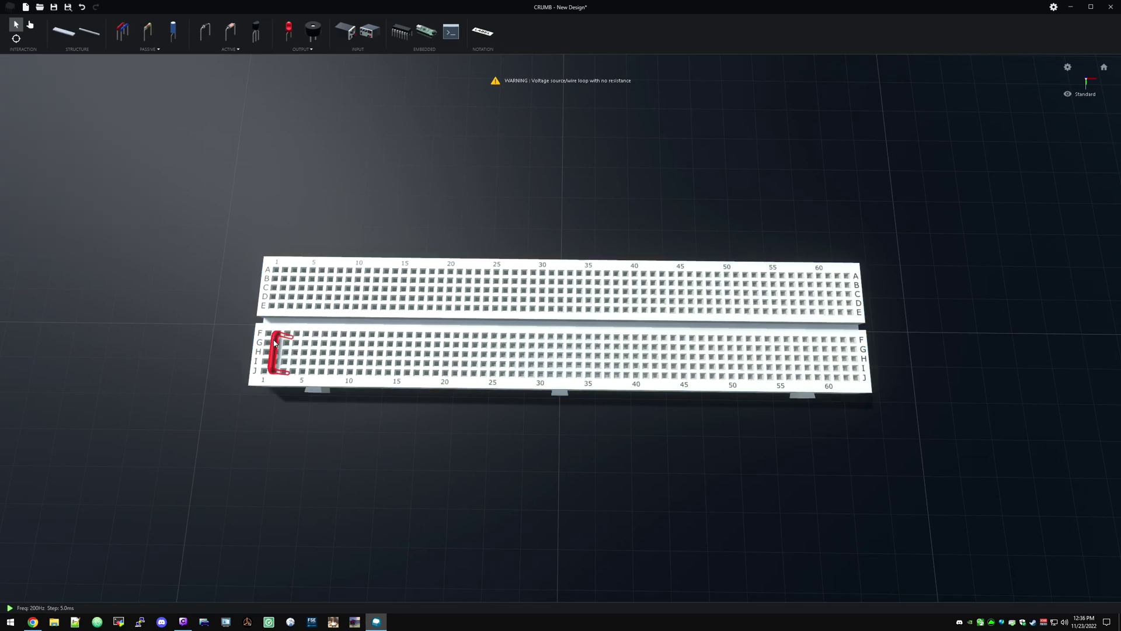
left_click(275, 343)
key("Delete")
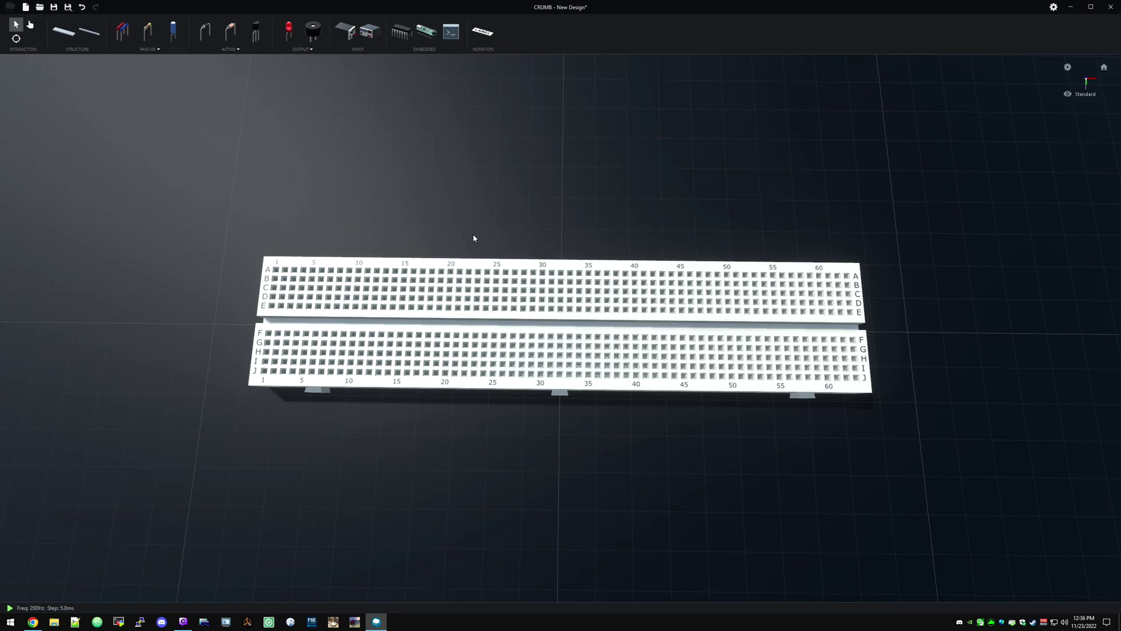
Step: Snap a second breadboard body against the row J edge of the first one, and delete it again
left_click(63, 34)
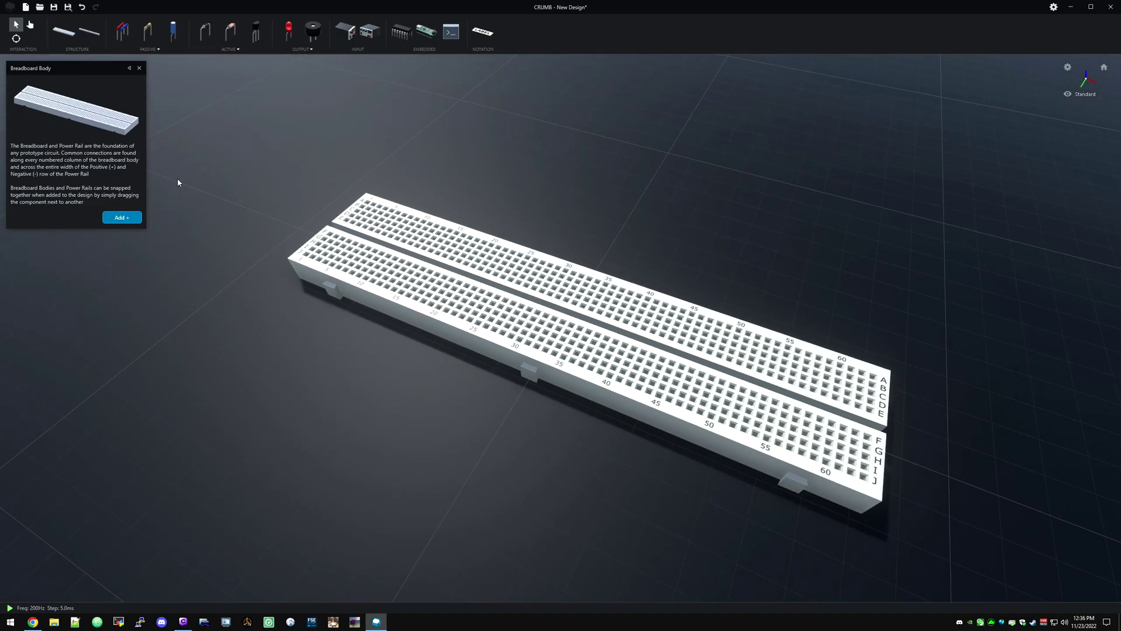
left_click(122, 217)
left_click_drag(571, 364, 488, 468)
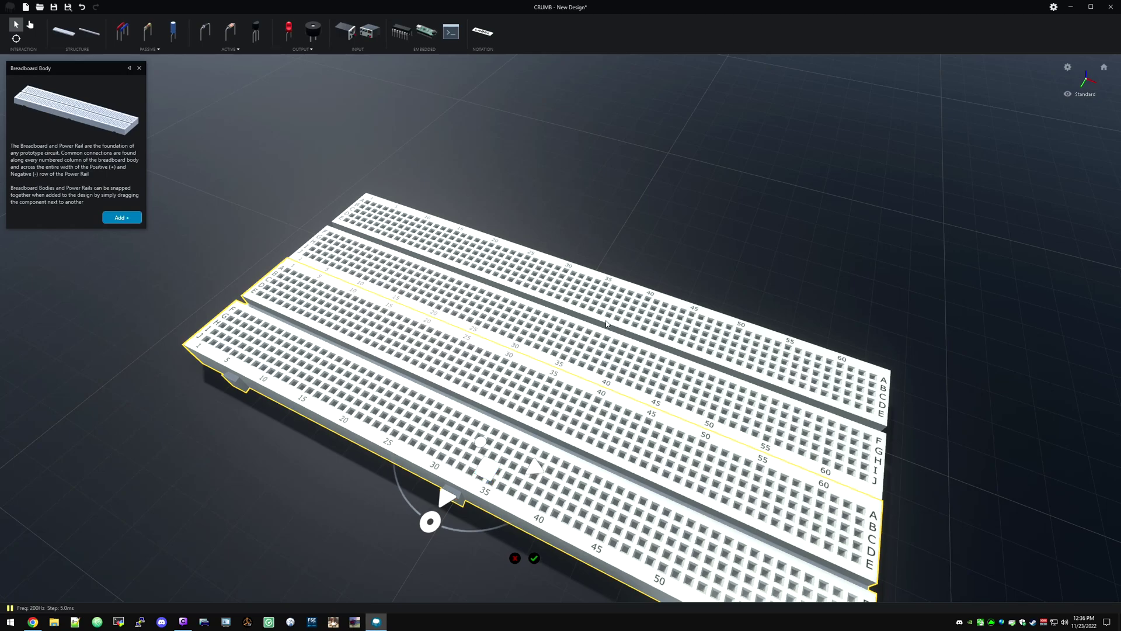
left_click(534, 559)
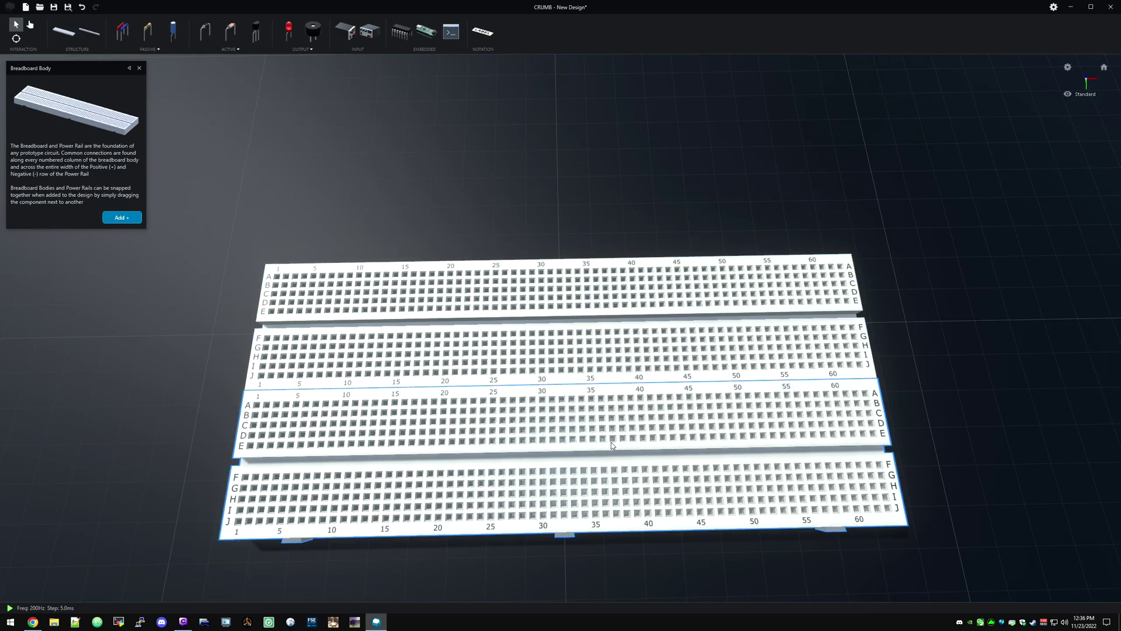
left_click(619, 463)
left_click(654, 543)
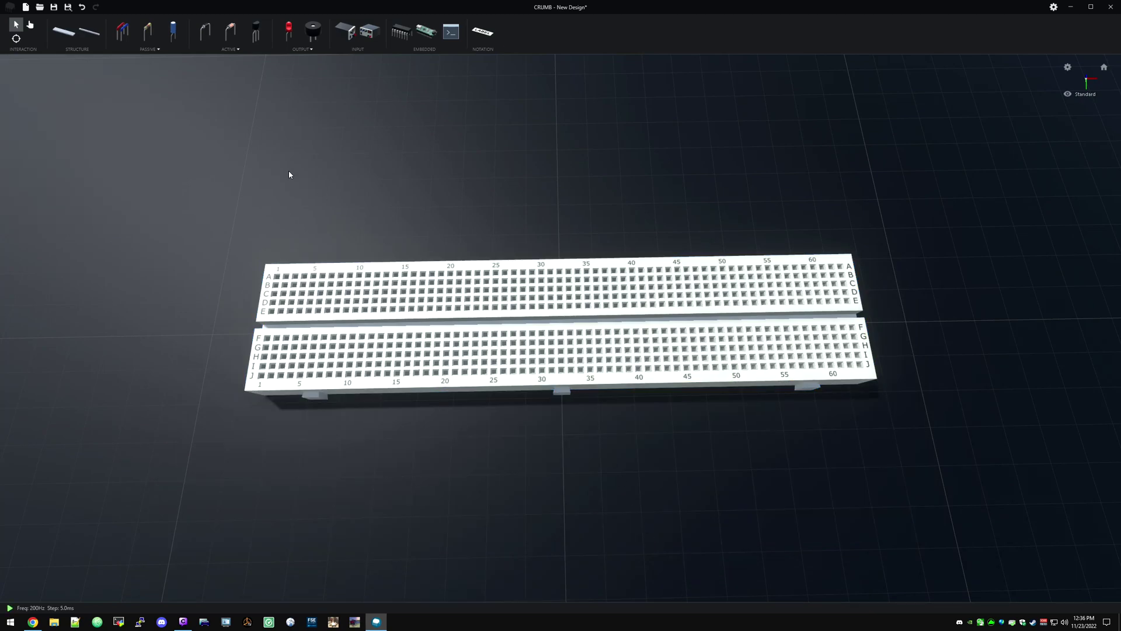
Step: Add a power rail and snap it along the row A edge of the breadboard
left_click(91, 33)
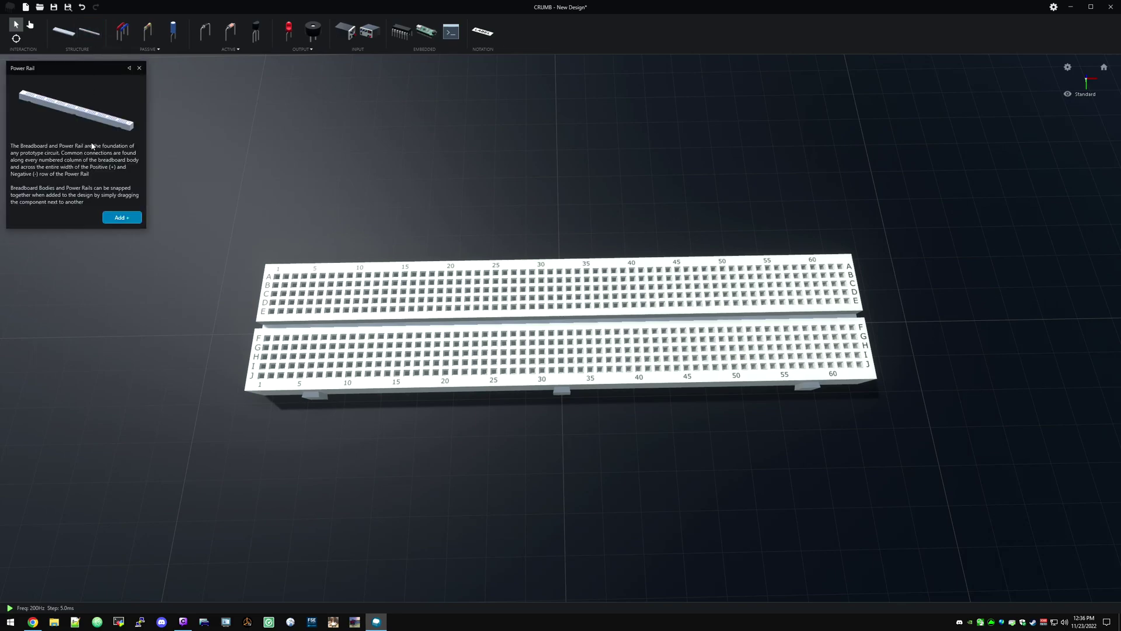
left_click(119, 218)
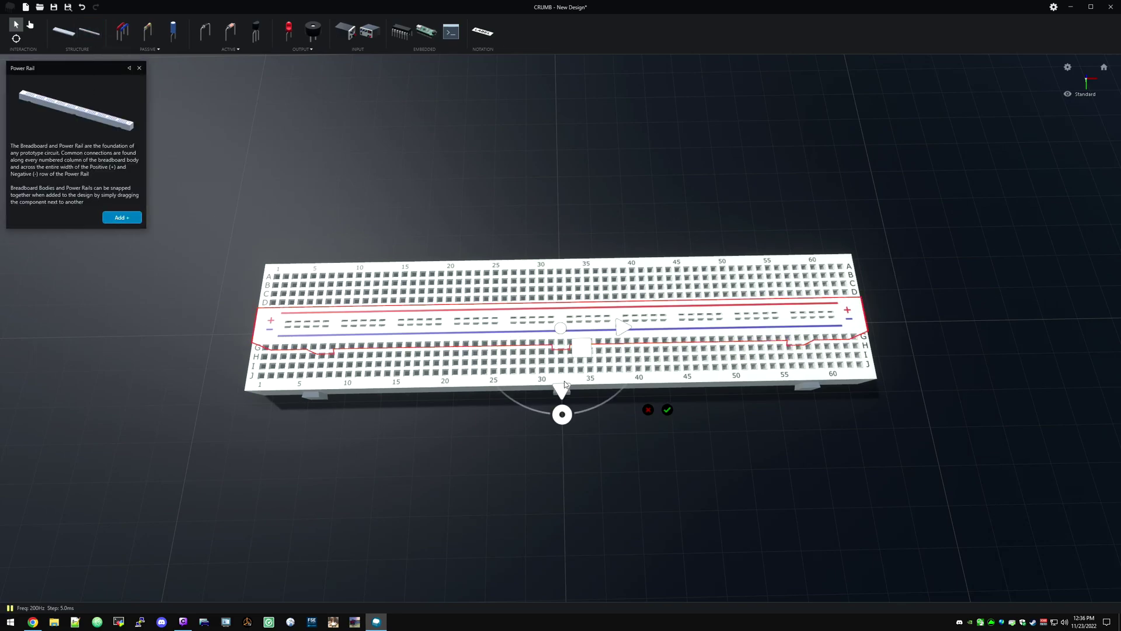
left_click_drag(566, 387, 561, 307)
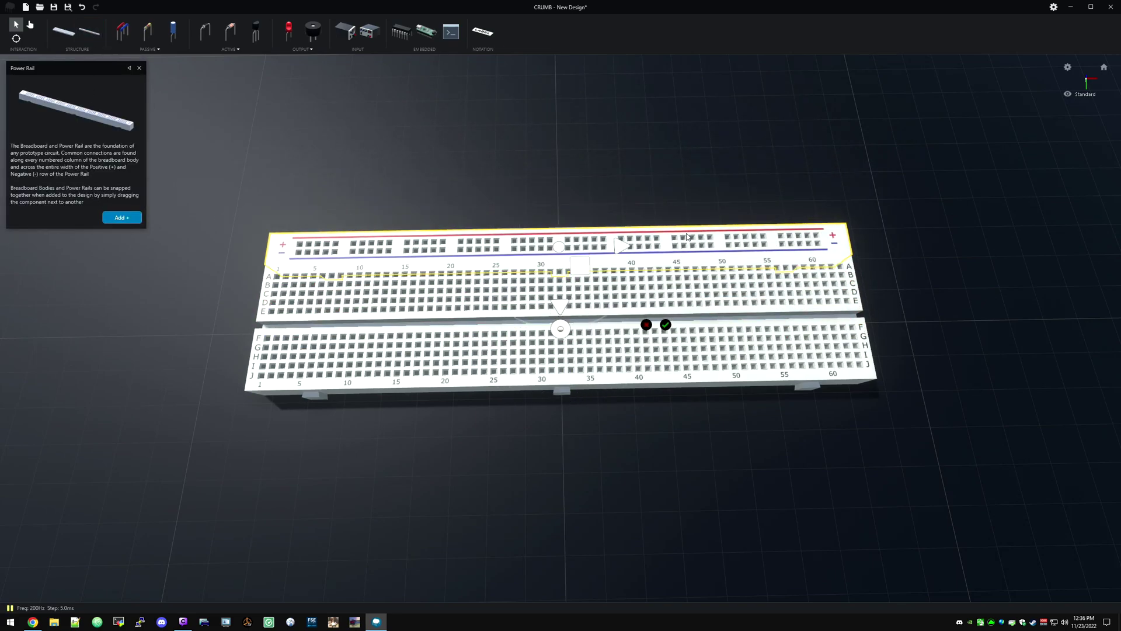
left_click(666, 325)
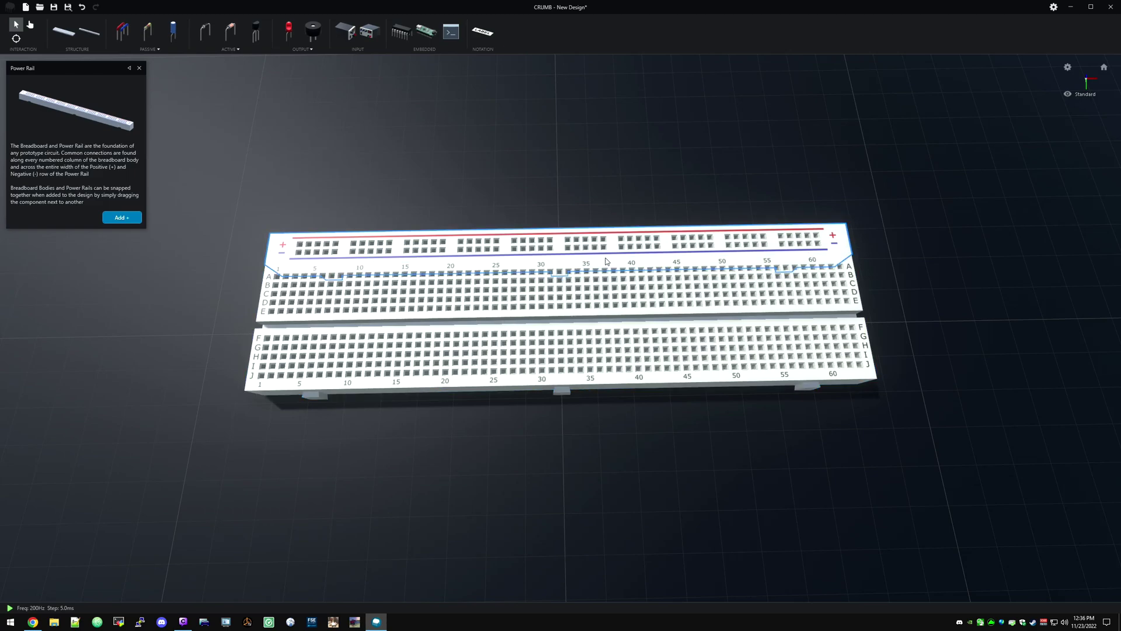
left_click(140, 67)
Step: Place a red LED across the centre gap in column 20, with its anode in row E and cathode in row F
right_click_drag(362, 170, 460, 128)
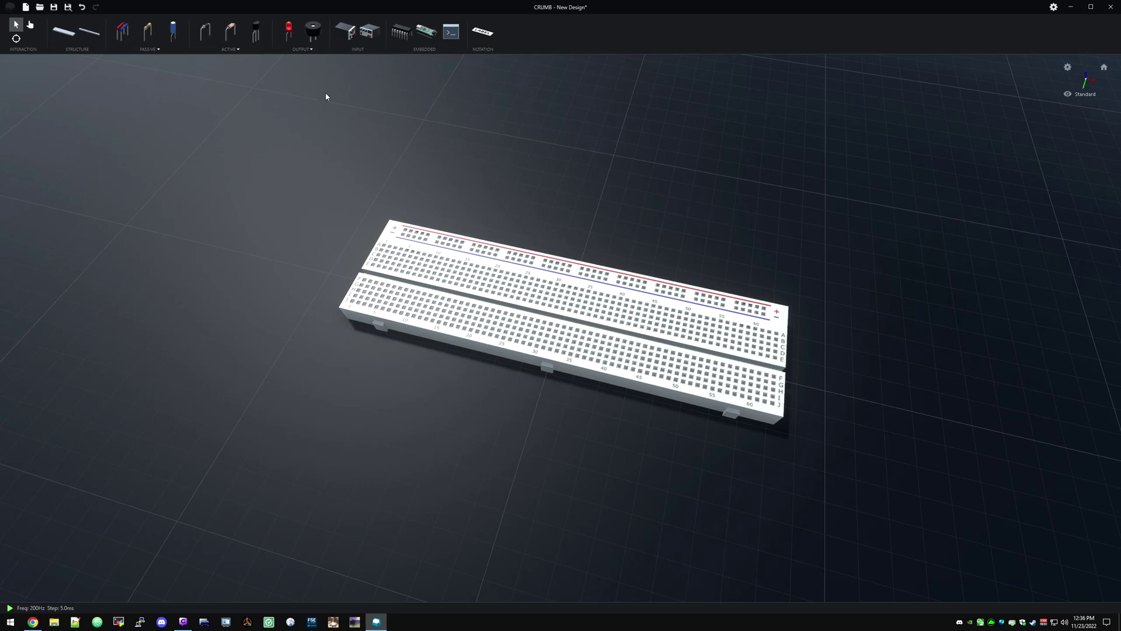
right_click_drag(326, 96, 366, 110)
scroll(453, 173, "up", 2)
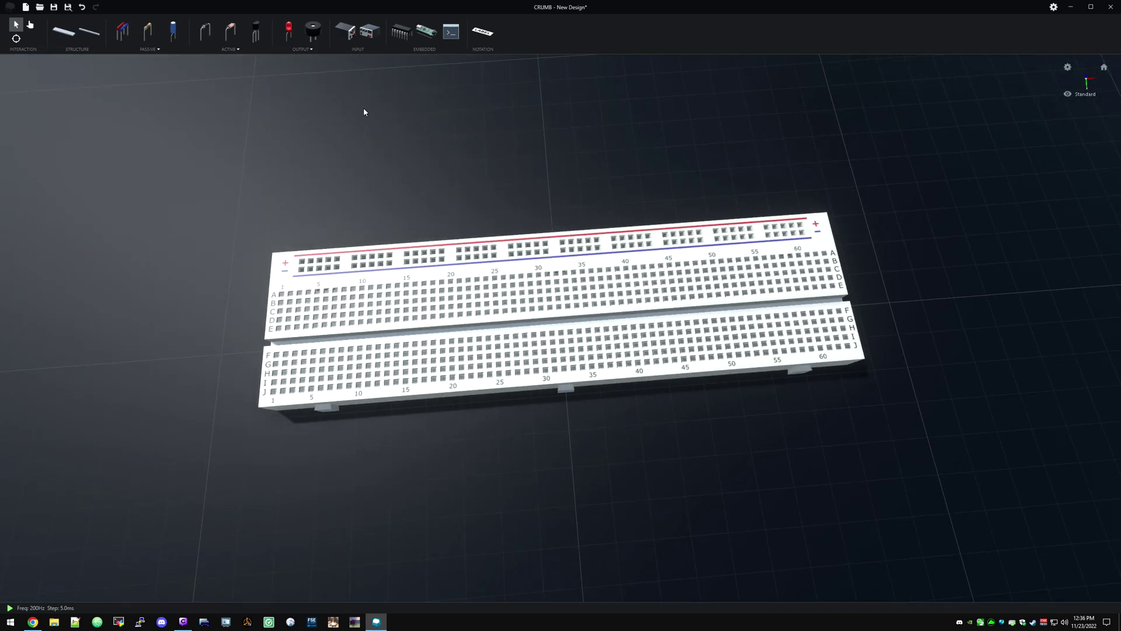
left_click(287, 31)
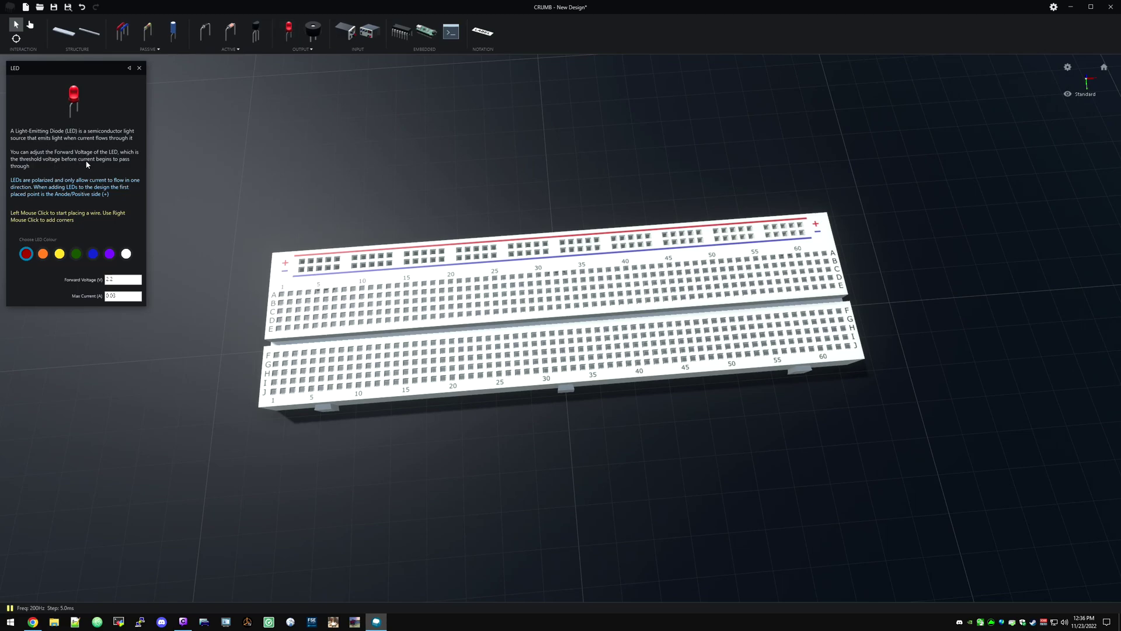
left_click(453, 316)
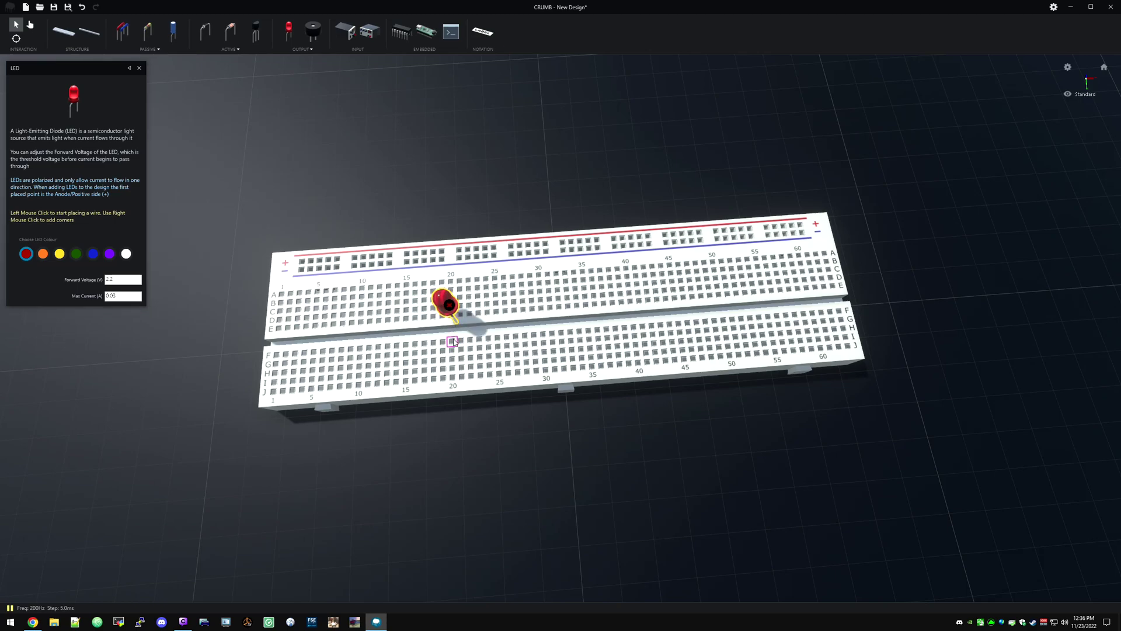
left_click(453, 341)
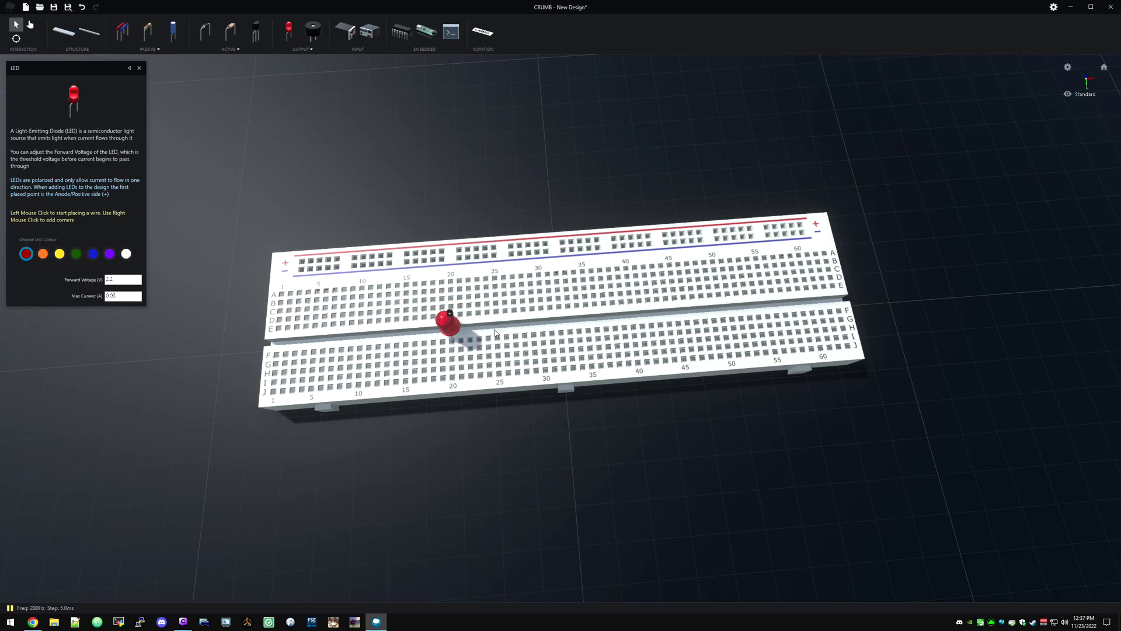
Step: Place a 220 ohm resistor in row G from column 20 to column 24
middle_click_drag(518, 327, 486, 355)
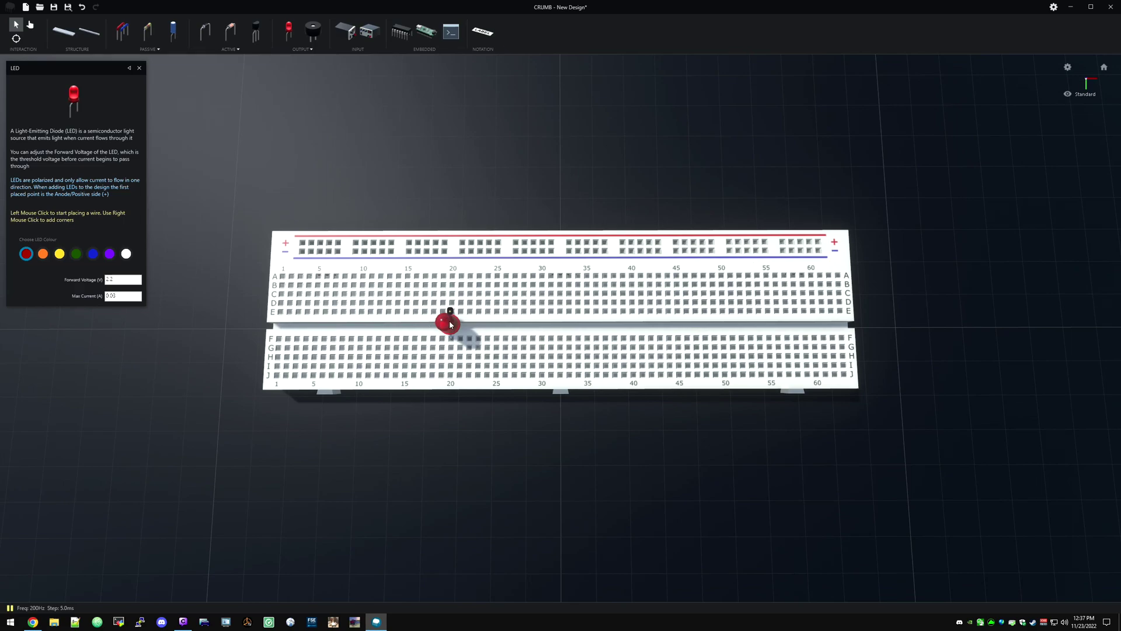
left_click(148, 32)
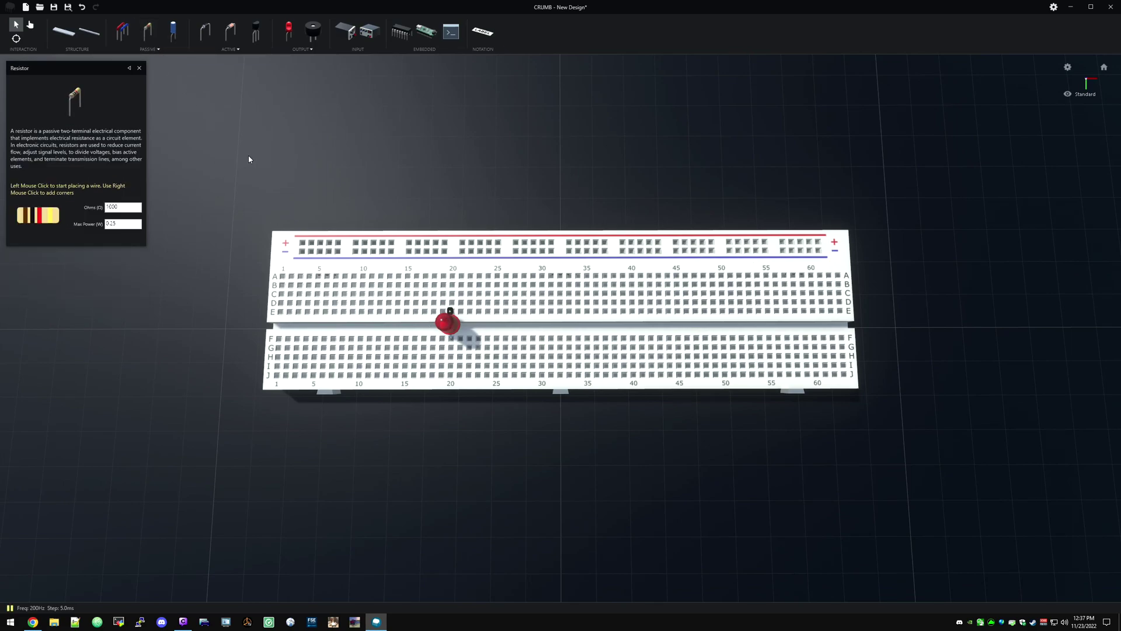
left_click(122, 209)
type("220")
left_click(452, 349)
left_click(488, 349)
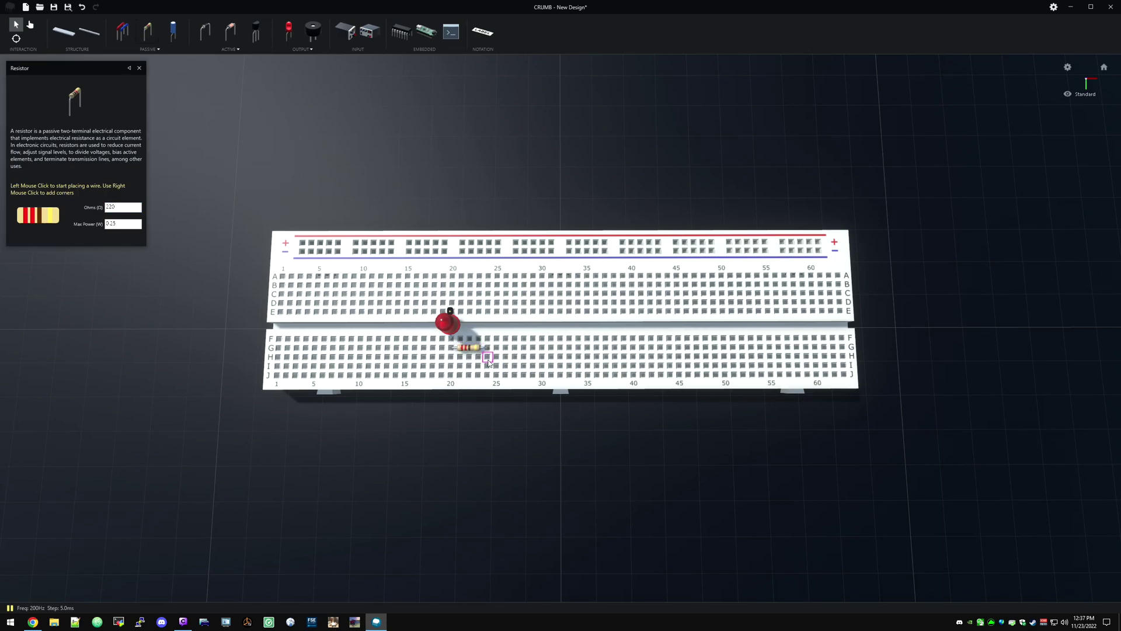
scroll(483, 384, "up", 2)
right_click_drag(481, 386, 490, 358)
middle_click_drag(490, 358, 461, 291)
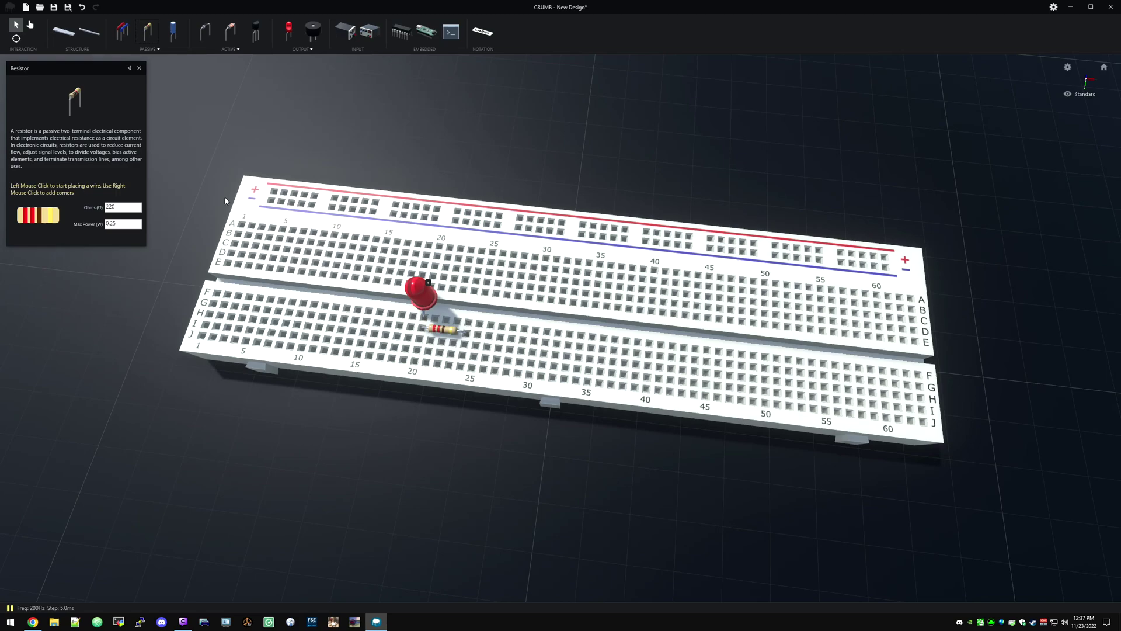
Step: Connect a black jumper wire from row F, column 24 at the resistor's free end to the negative rail
left_click(123, 38)
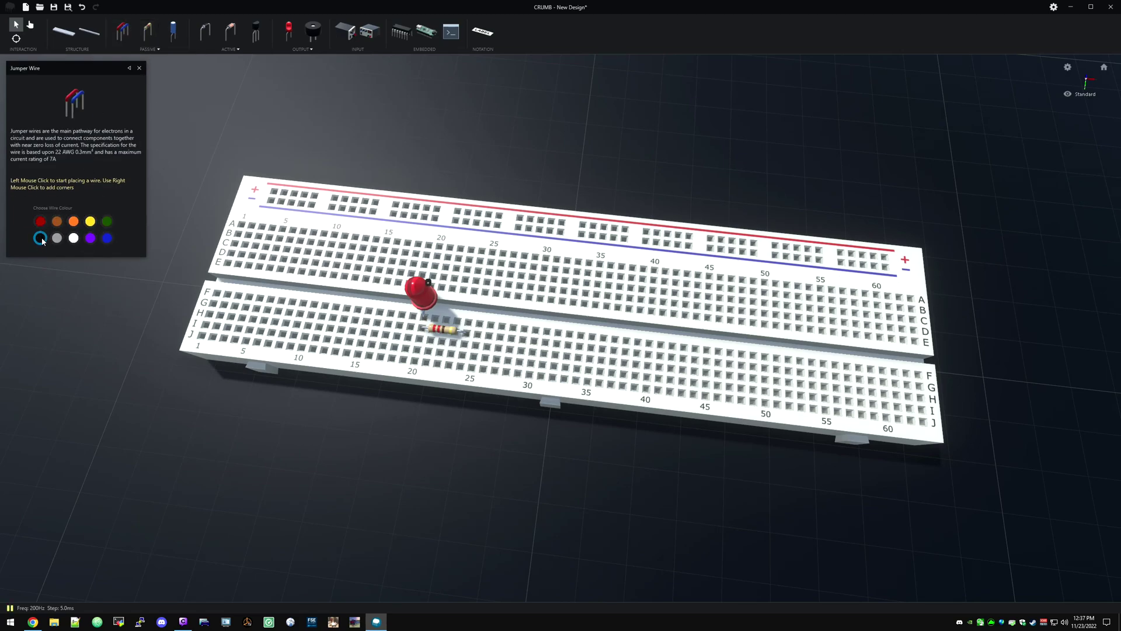
left_click(40, 221)
left_click(40, 238)
left_click(469, 325)
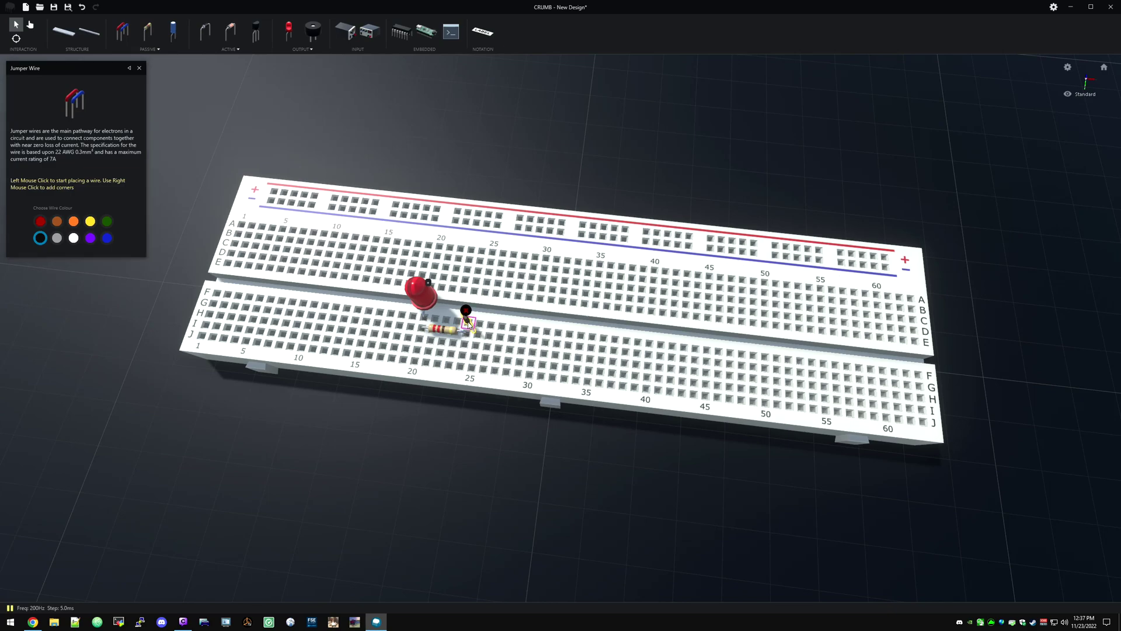
left_click(487, 224)
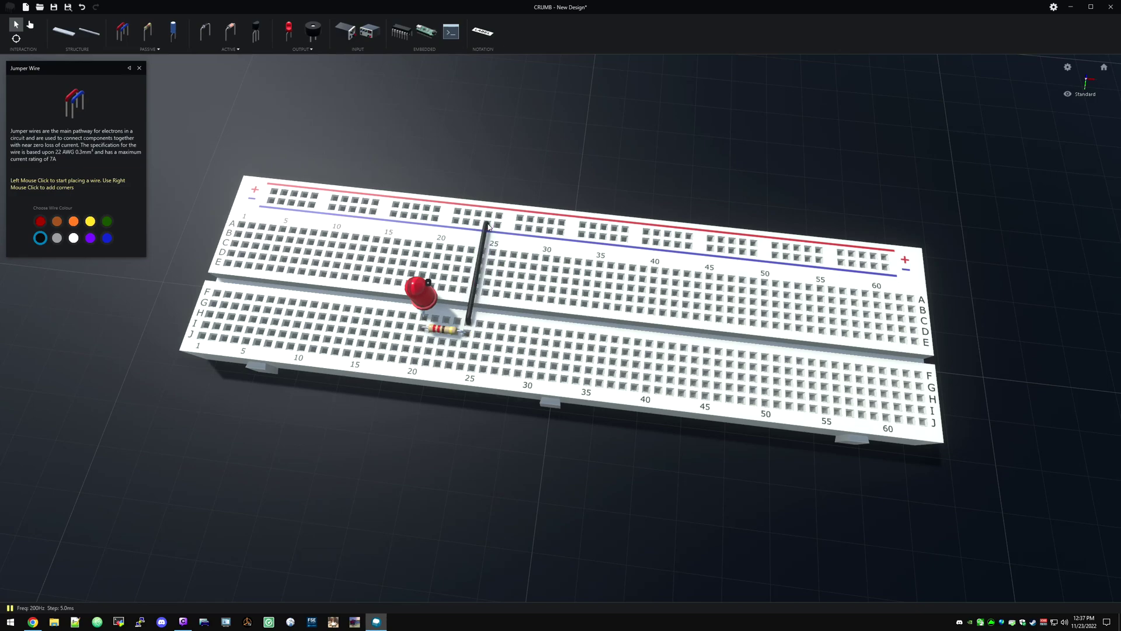
Step: Connect a red jumper wire from row A, column 20 to the positive rail and finish wire placement
left_click(40, 222)
right_click_drag(284, 185, 342, 223)
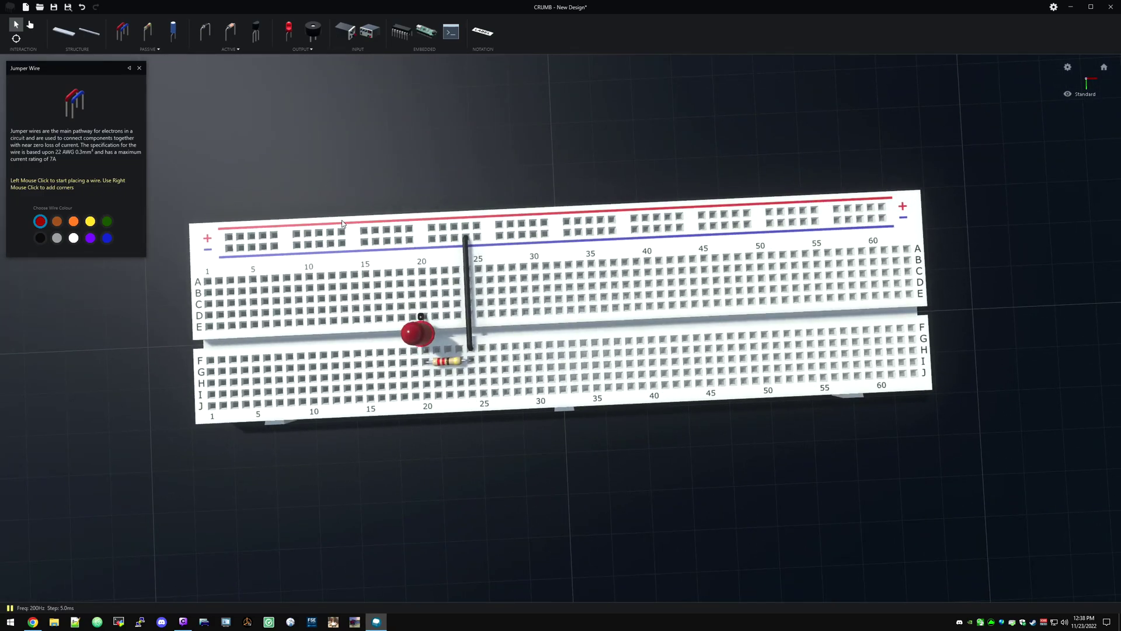
left_click(422, 272)
left_click(410, 231)
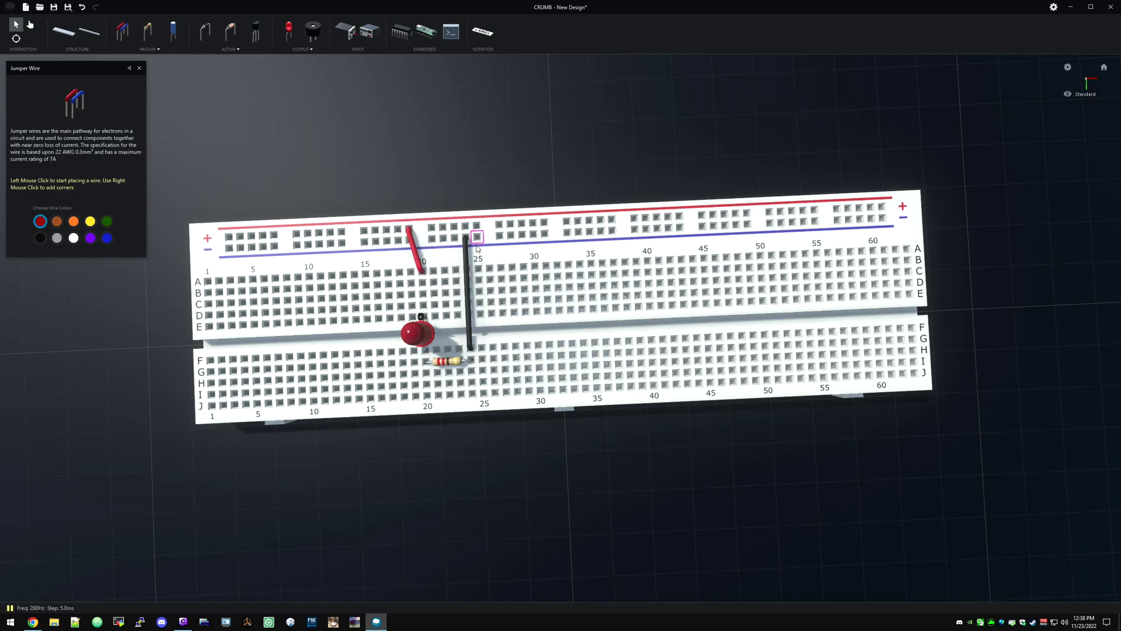
middle_click_drag(410, 231, 436, 191)
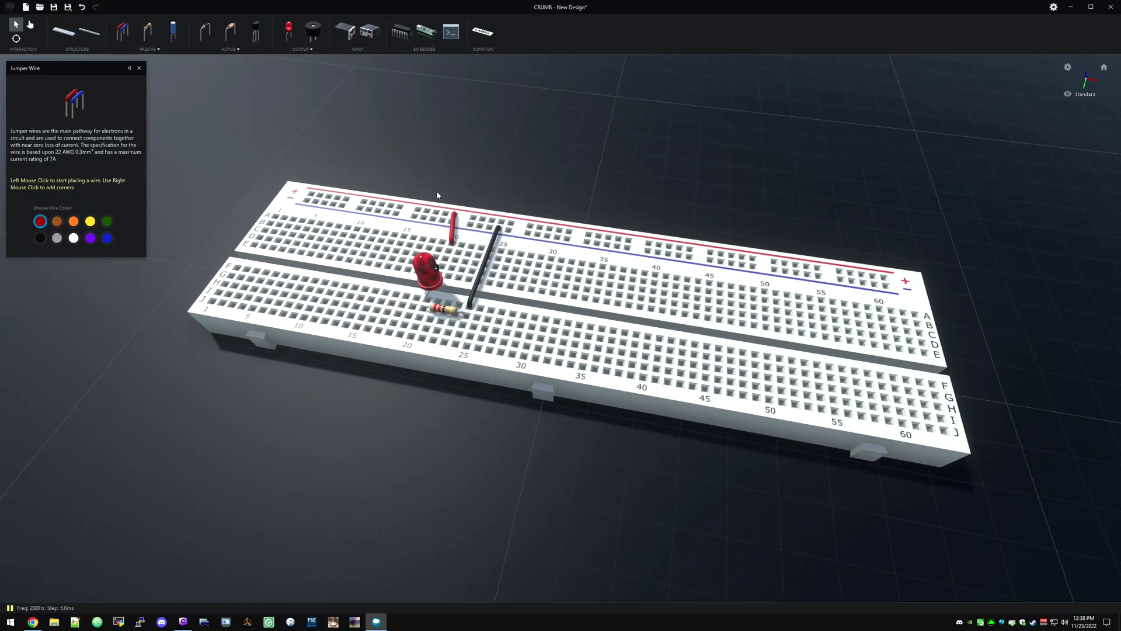
left_click(139, 67)
Step: Add a DC 12V power supply and position it beside the breadboard's column 1 end, with its terminals facing the board
middle_click_drag(333, 108, 435, 155)
scroll(389, 131, "down", 2)
scroll(397, 137, "down", 5)
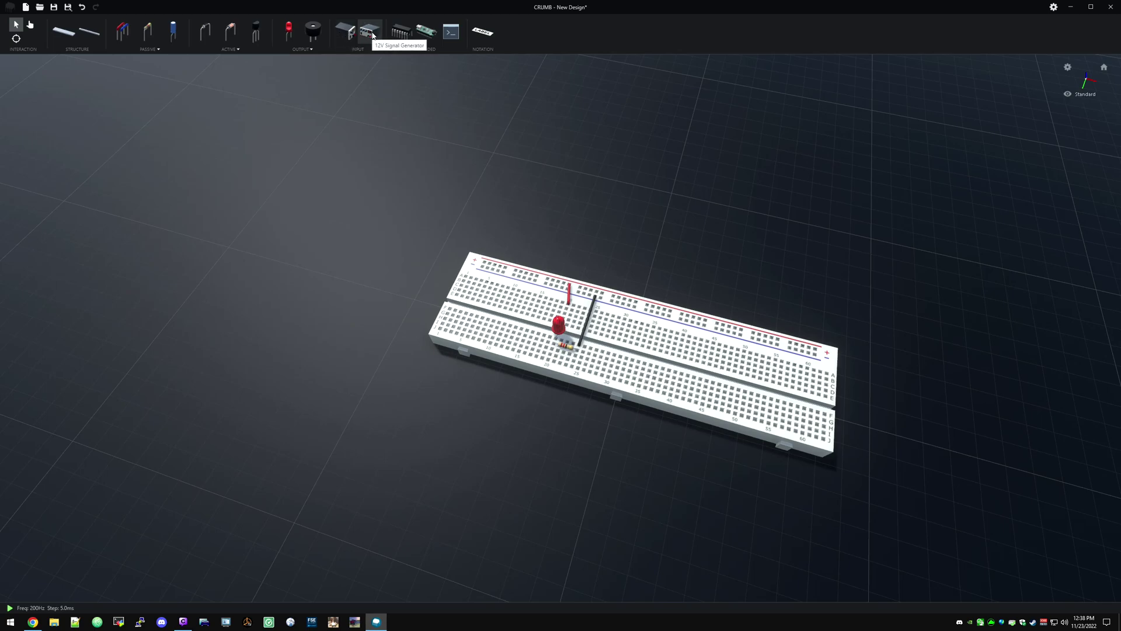
left_click(345, 37)
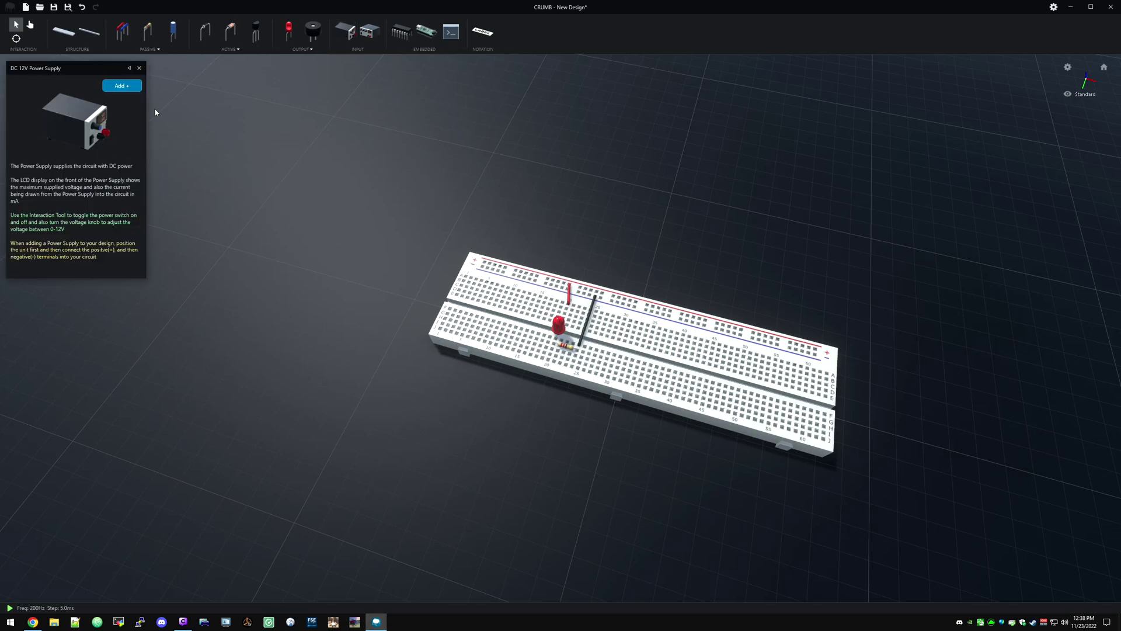
left_click(122, 86)
left_click_drag(614, 345, 378, 296)
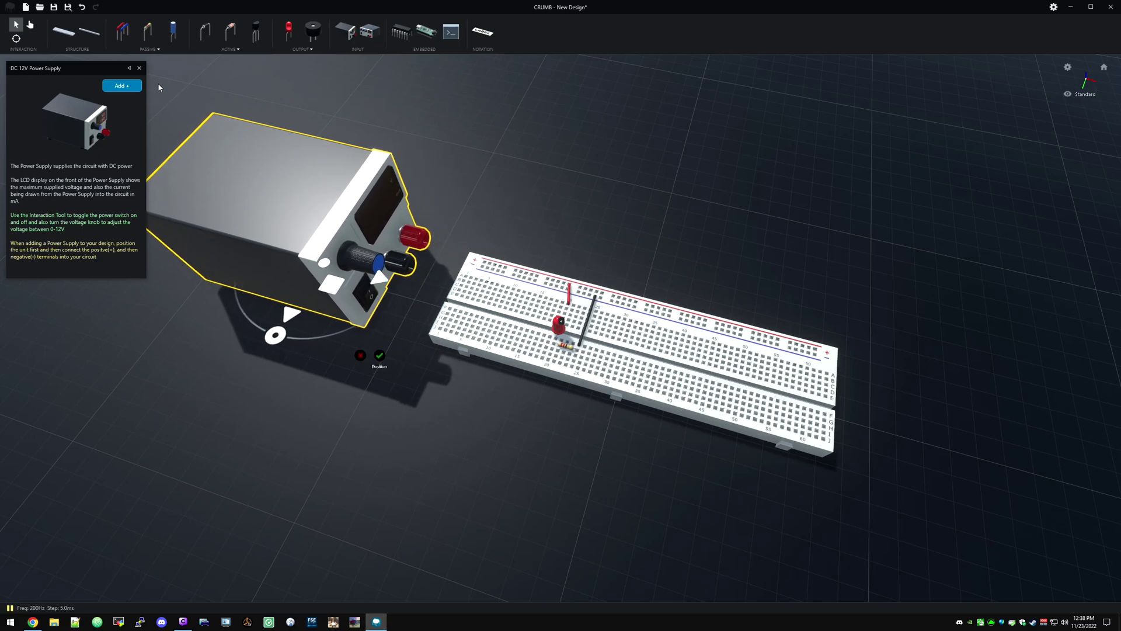
left_click(380, 355)
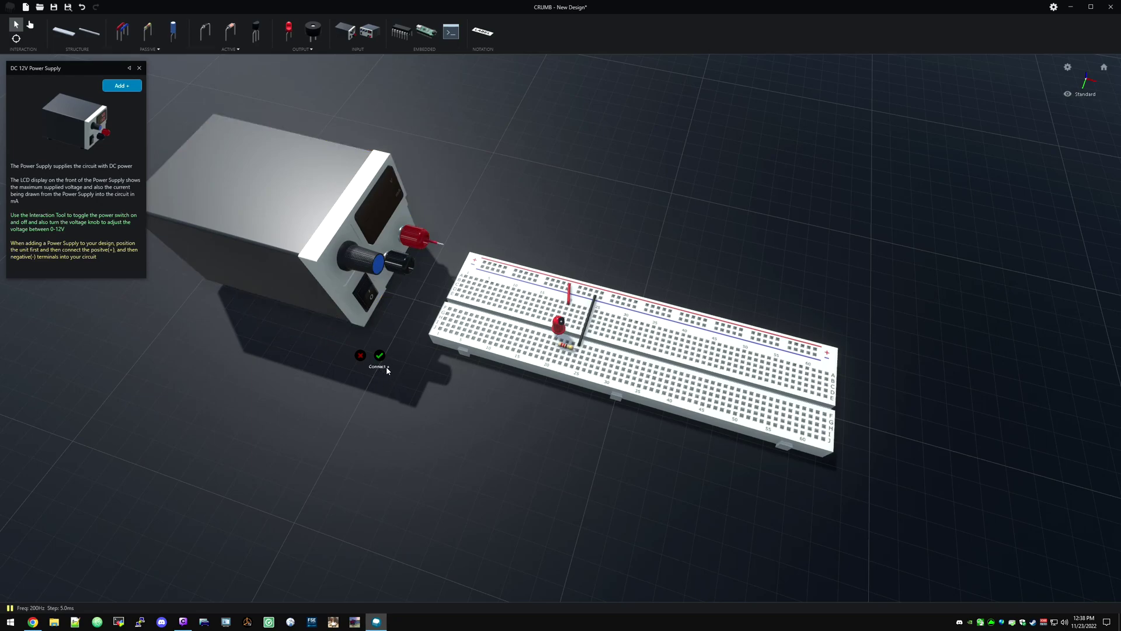
Step: Connect the supply's positive and negative leads to the first holes of the positive and negative rails
scroll(373, 367, "up", 3)
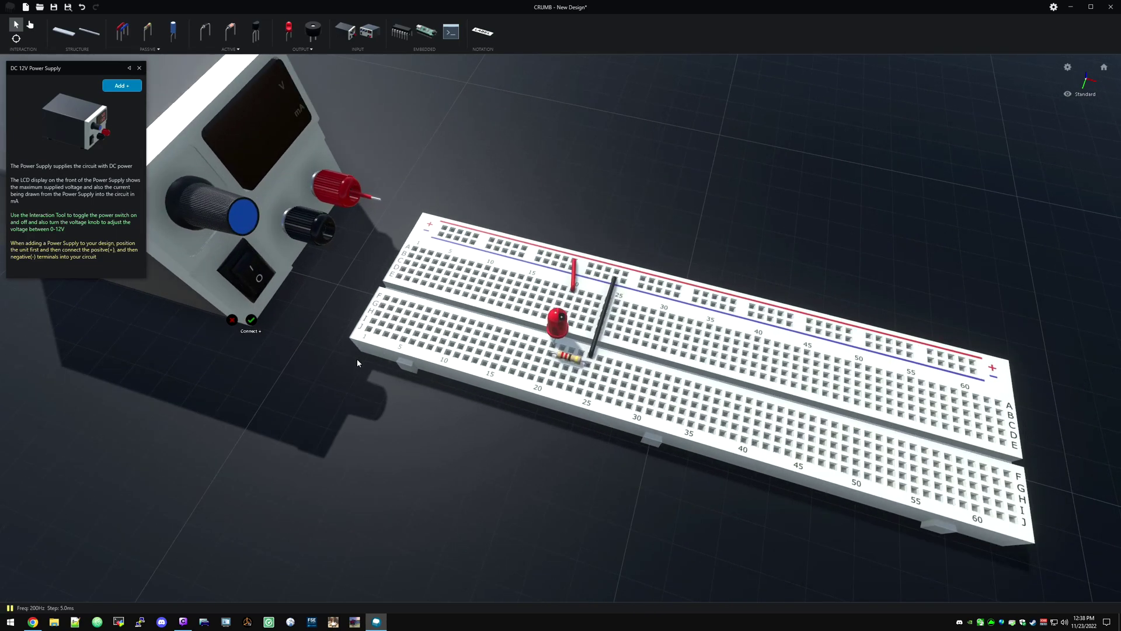
scroll(263, 329, "down", 2)
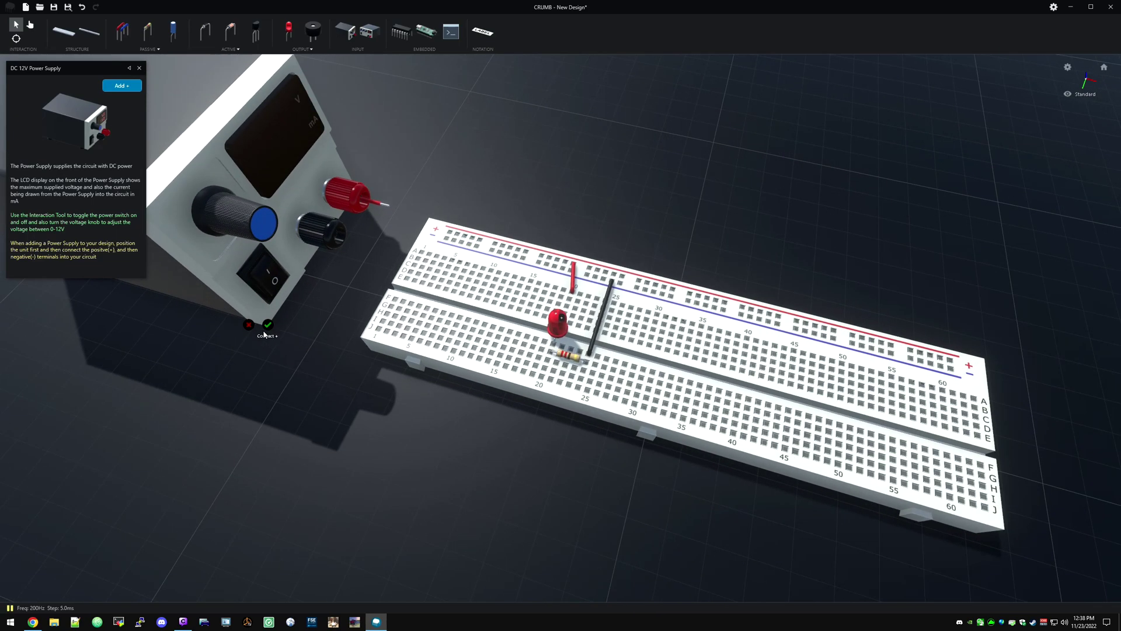
scroll(397, 265, "down", 3)
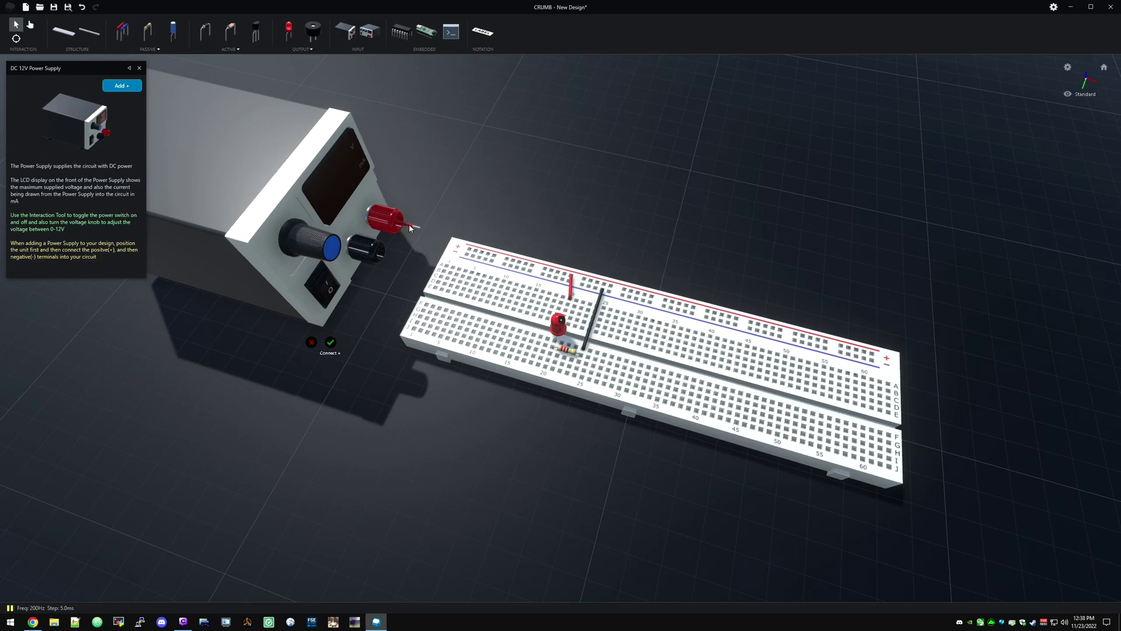
left_click(470, 251)
mouse_move(393, 268)
middle_mouse_down()
mouse_move(443, 208)
mouse_move(402, 270)
middle_mouse_up()
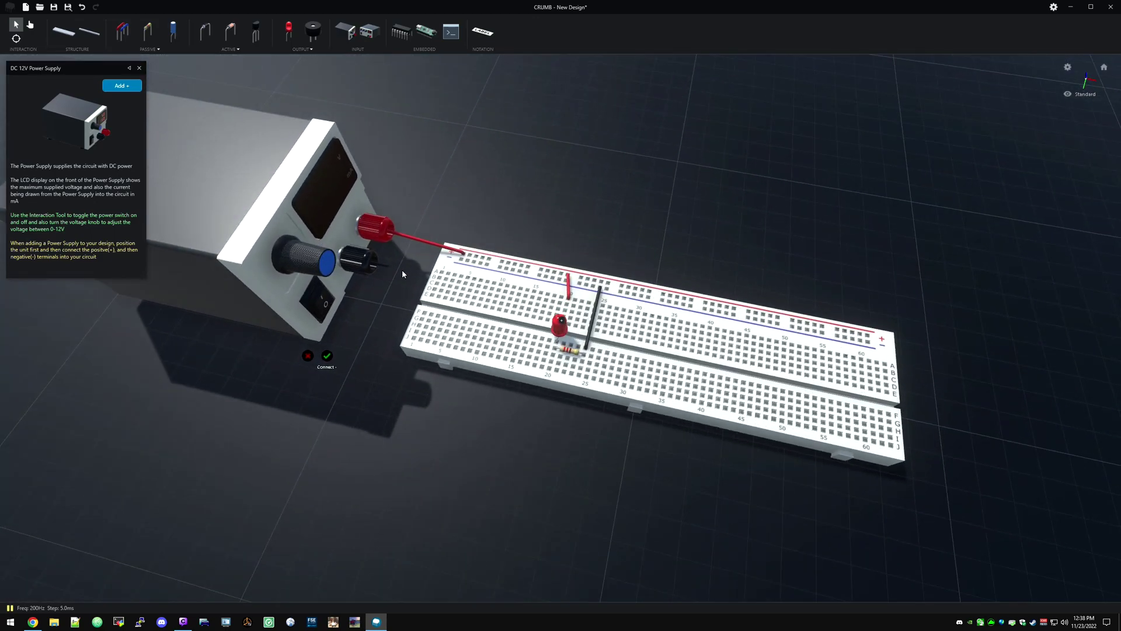
right_click_drag(401, 268, 387, 258)
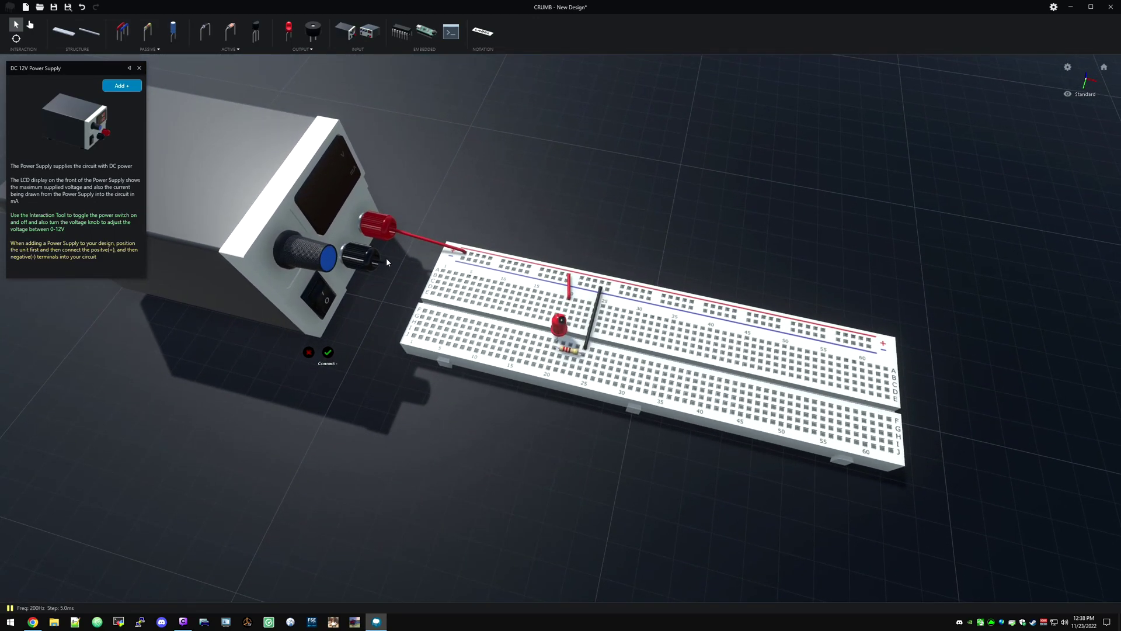
left_click(463, 259)
left_click(328, 353)
middle_click_drag(549, 200, 537, 158)
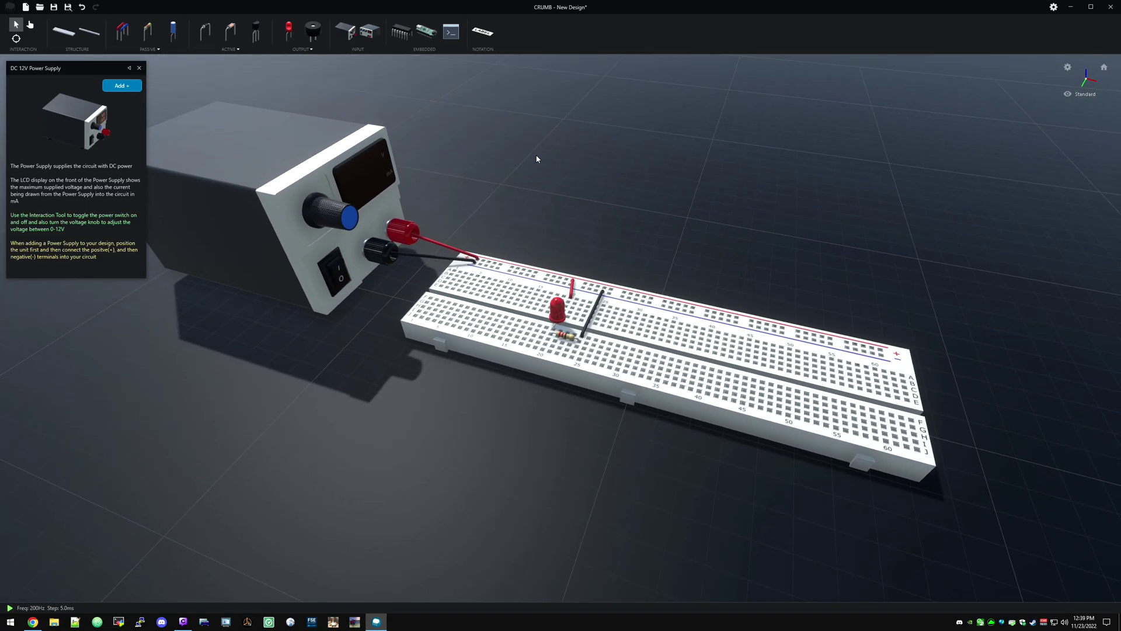
left_click(139, 67)
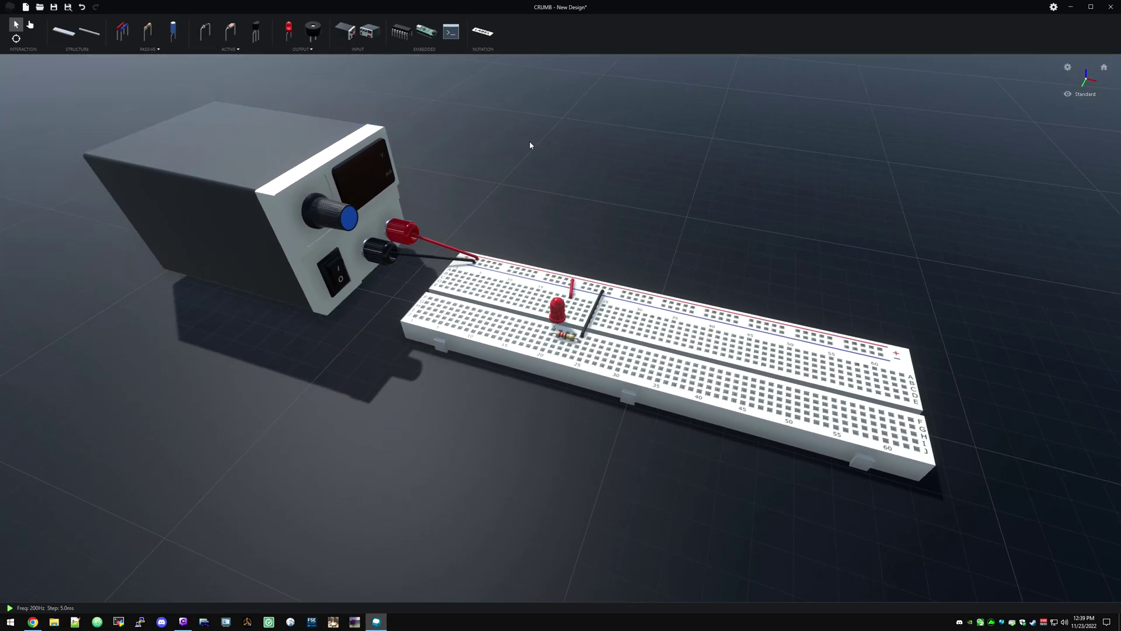
Step: Use the Interaction tool to switch the power supply on, and toggle its power switch off and on again
left_click(30, 25)
left_click(16, 25)
left_click(29, 25)
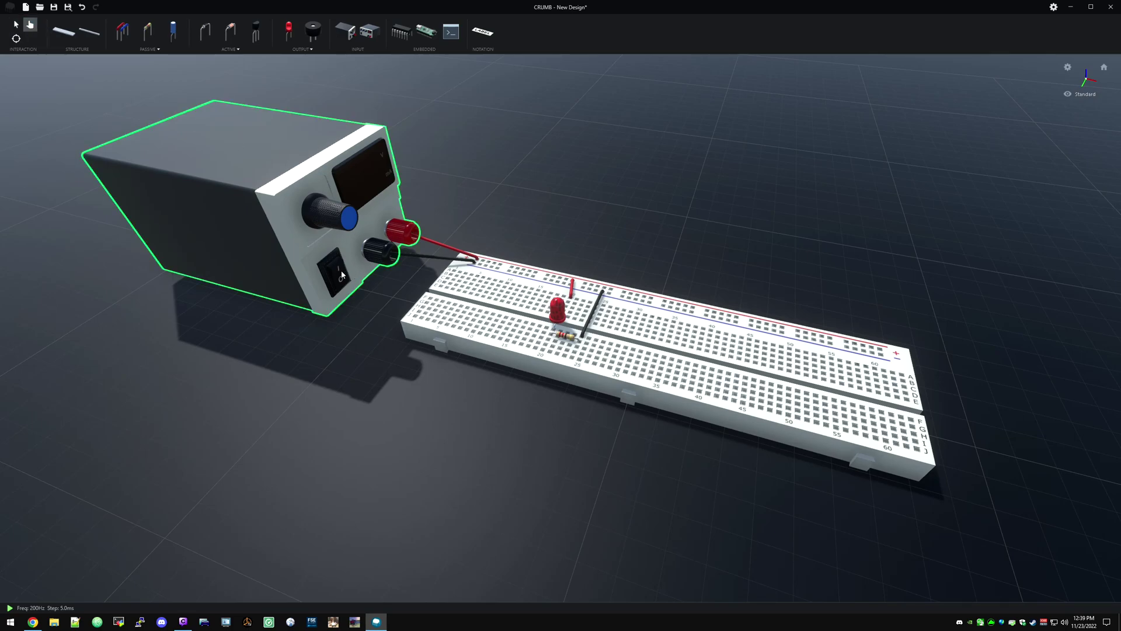
left_click(337, 272)
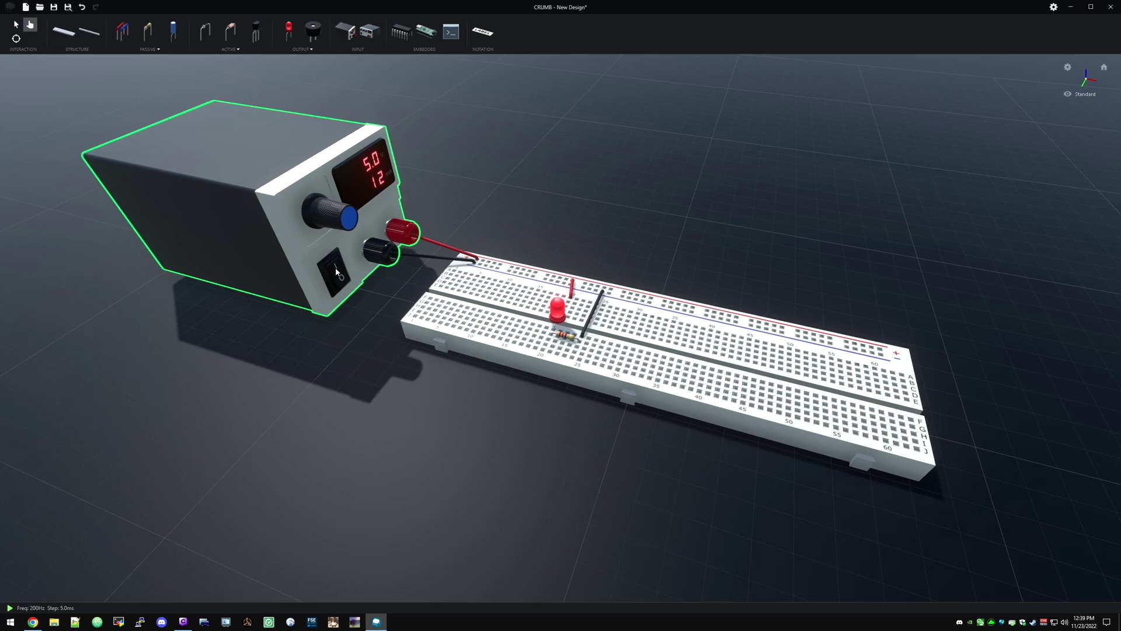
right_click_drag(335, 267, 618, 193)
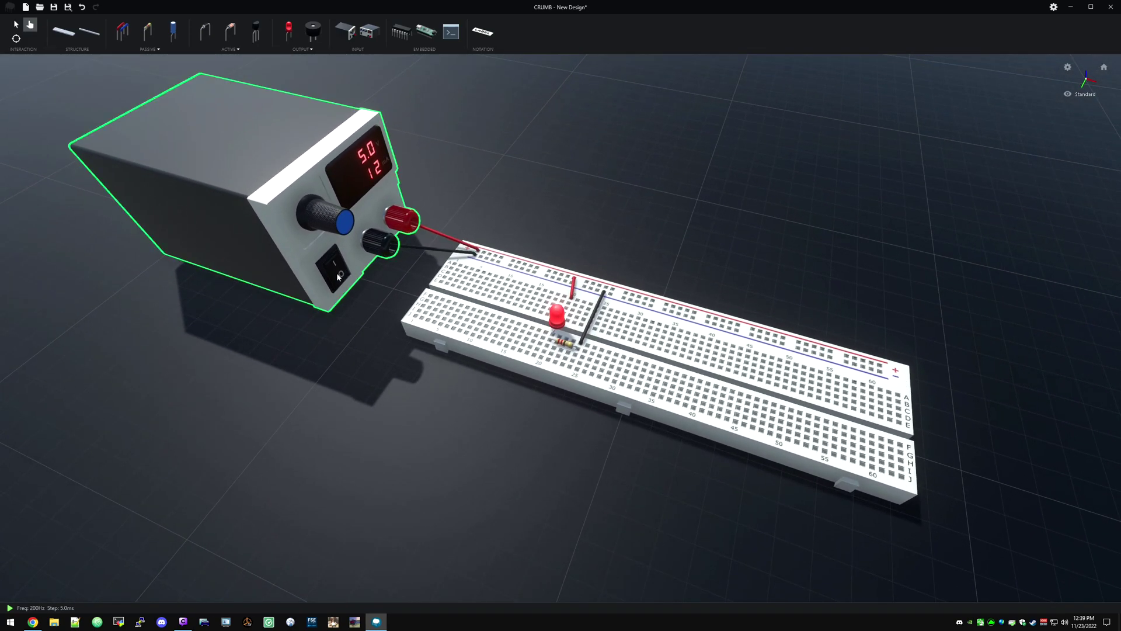
left_click(341, 276)
left_click(341, 275)
Step: Vary the supply's output voltage with its knob, lowering it to 3.6 V before turning it further, and switch the supply off
left_click_drag(331, 216, 369, 192)
scroll(325, 215, "down", 12)
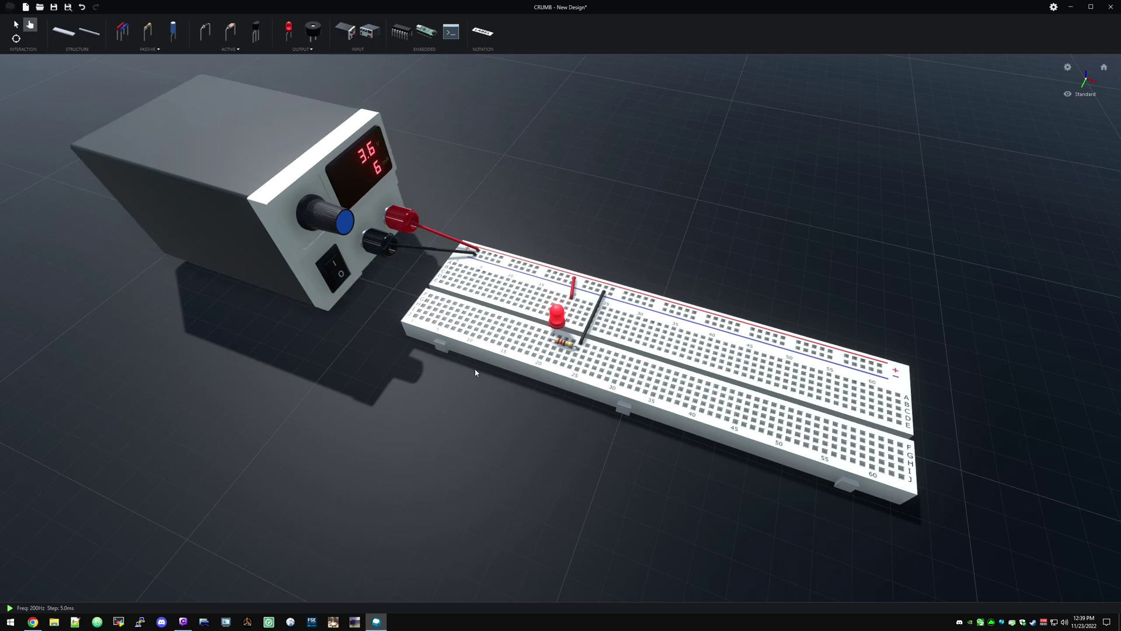
left_click_drag(332, 217, 470, 132)
left_click(343, 276)
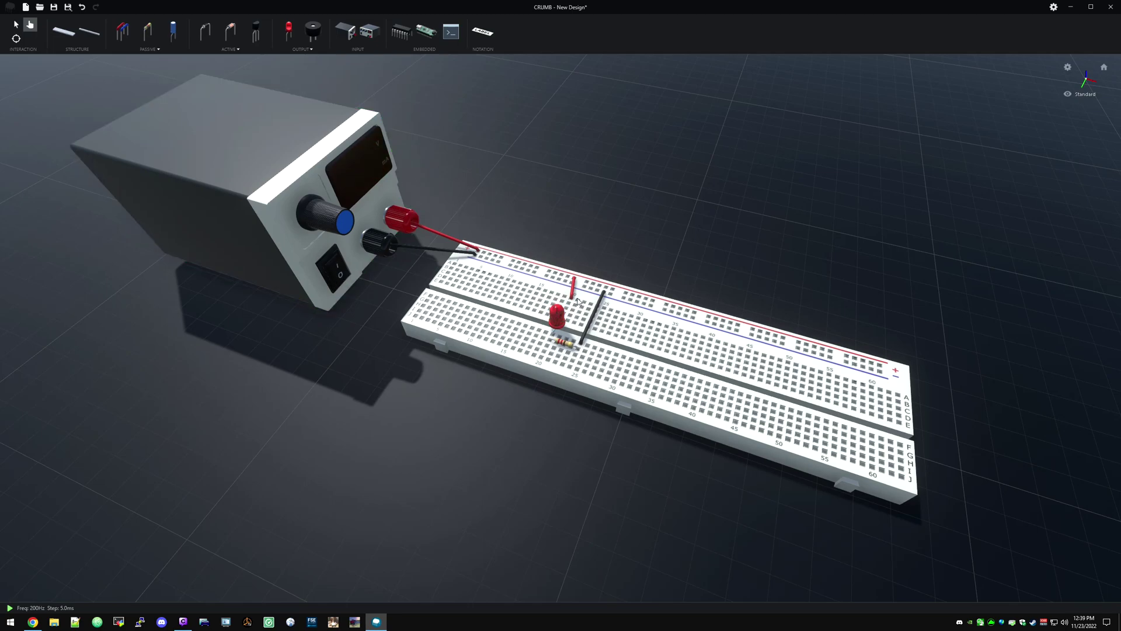
Step: Inspect the red LED's colour, forward voltage and maximum current settings without changing them
left_click(19, 26)
left_click(556, 315)
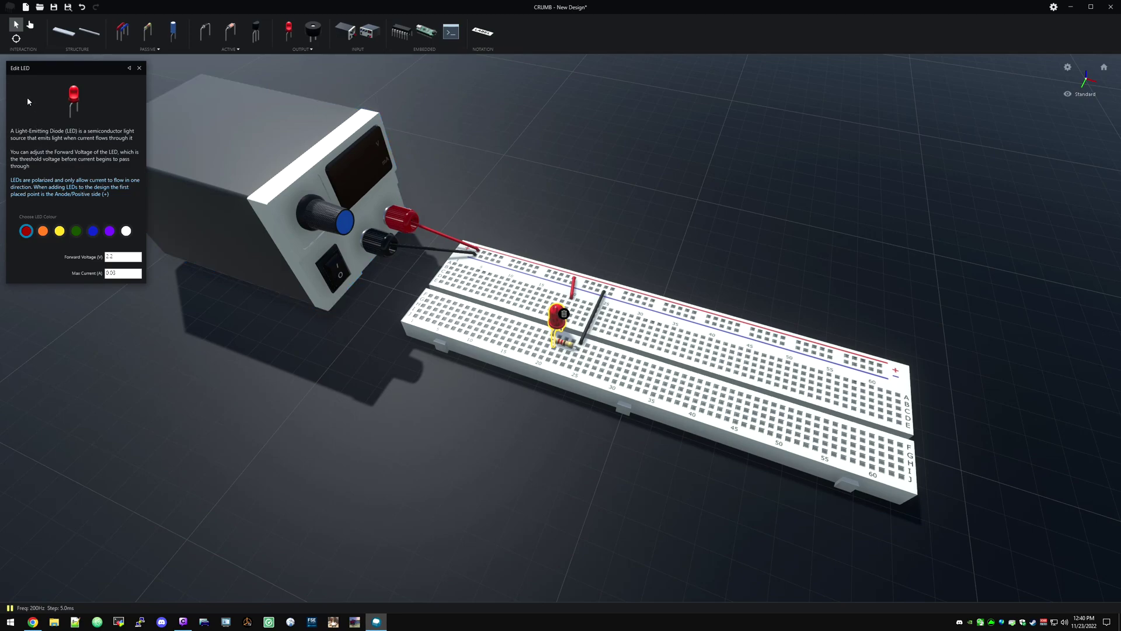
left_click(139, 67)
Step: Delete the red jumper wire between the positive rail and row A, column 20
mouse_move(461, 161)
middle_mouse_down()
mouse_move(492, 162)
mouse_move(475, 149)
middle_mouse_up()
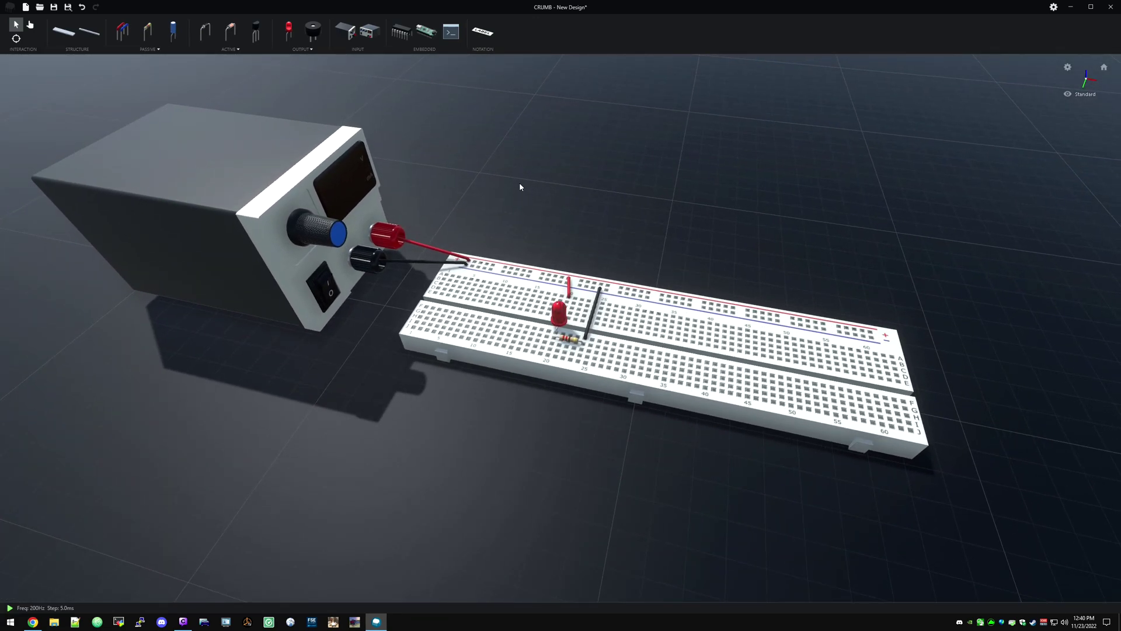
mouse_move(605, 206)
right_mouse_down()
mouse_move(637, 257)
mouse_move(624, 216)
right_mouse_up()
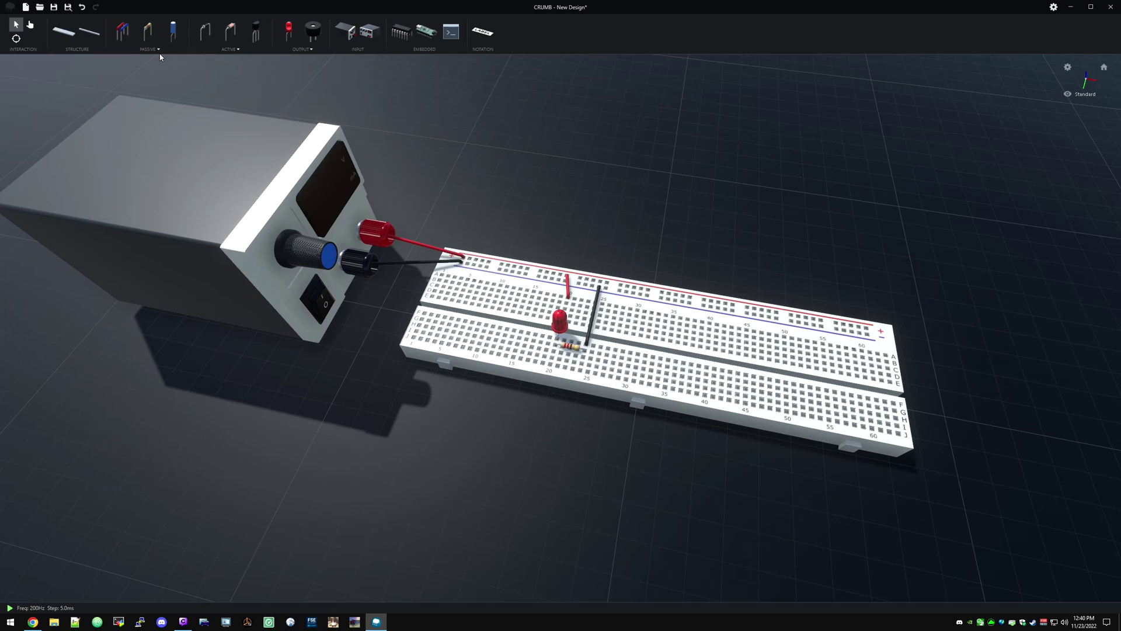
left_click(568, 285)
key("Delete")
Step: Add a PNP transistor and place it in row A across columns 18 to 20
right_click_drag(607, 190, 632, 232)
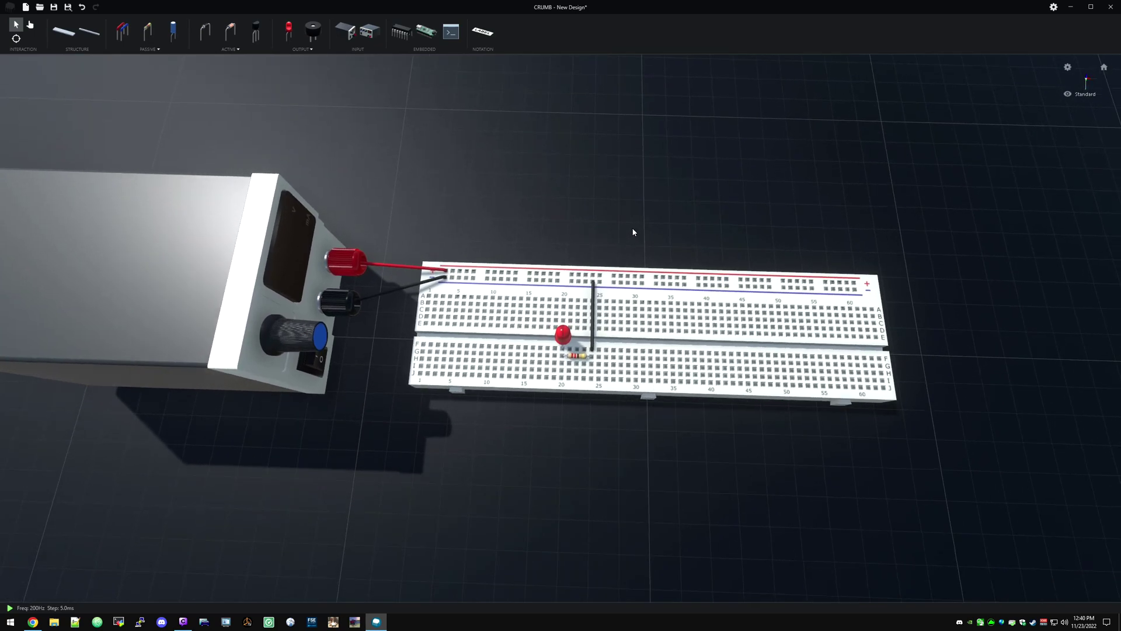
left_click(257, 30)
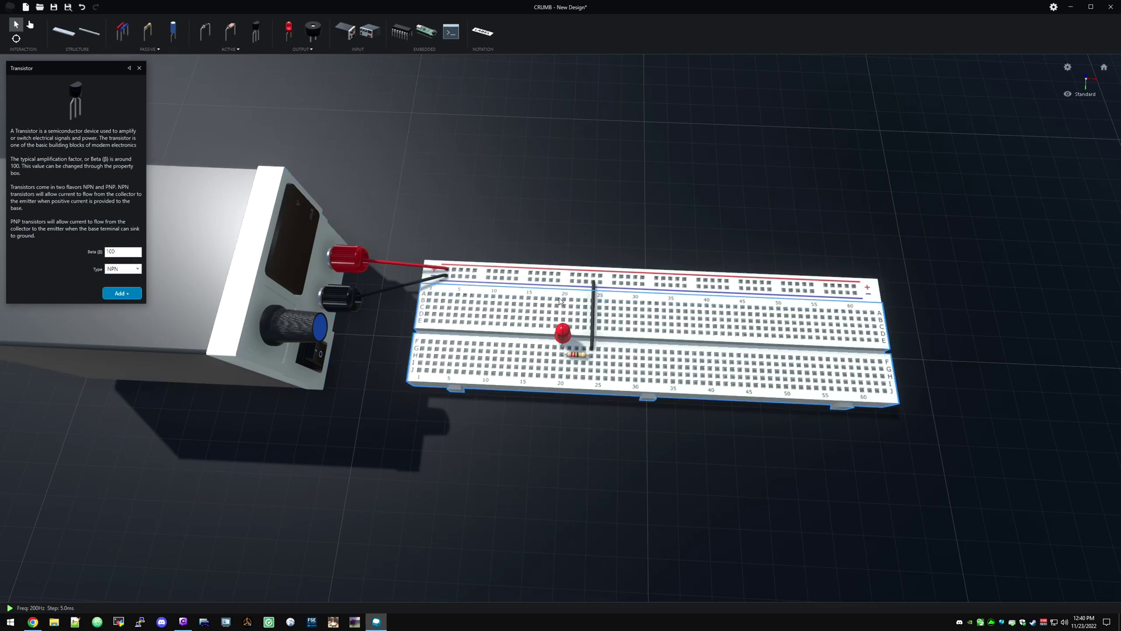
left_click(123, 269)
left_click(123, 287)
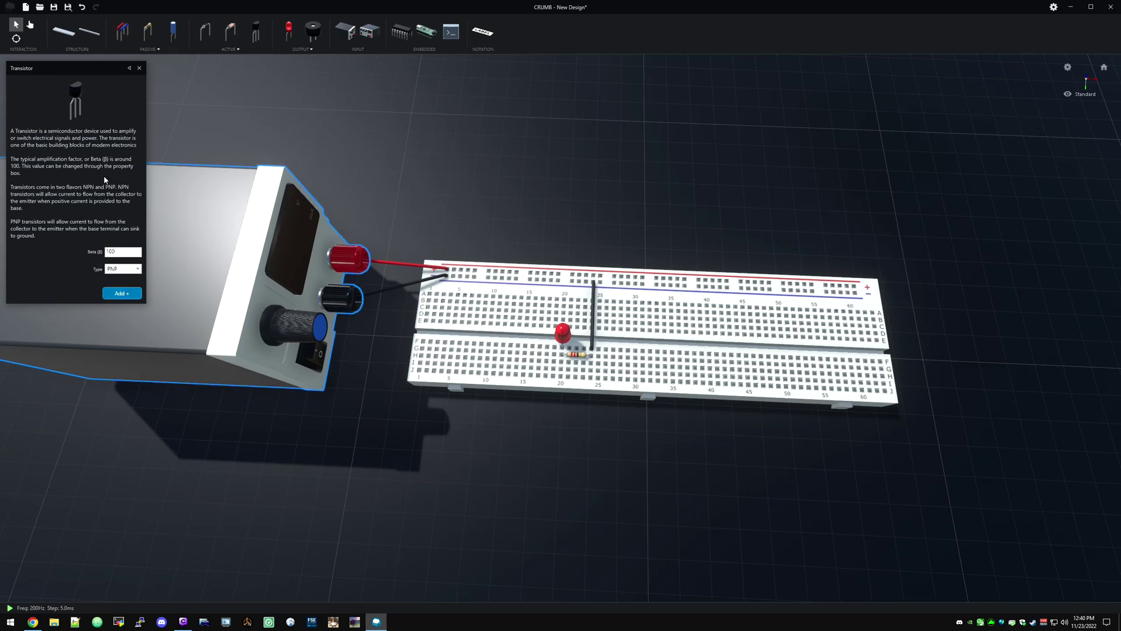
left_click(122, 293)
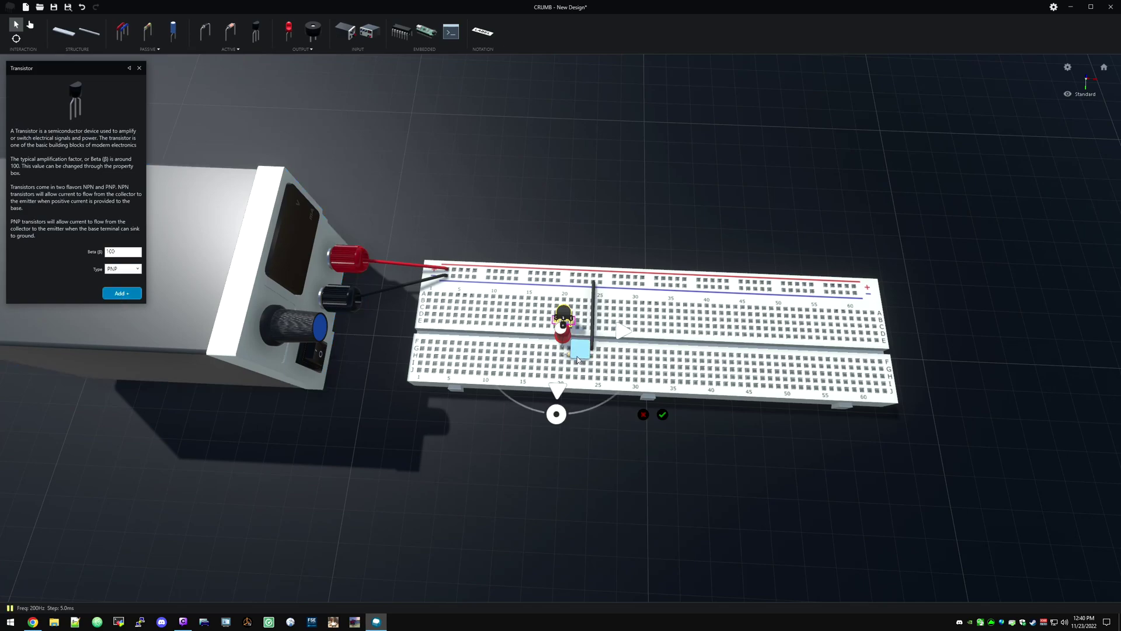
mouse_move(580, 347)
left_mouse_down()
mouse_move(588, 313)
mouse_move(577, 330)
left_mouse_up()
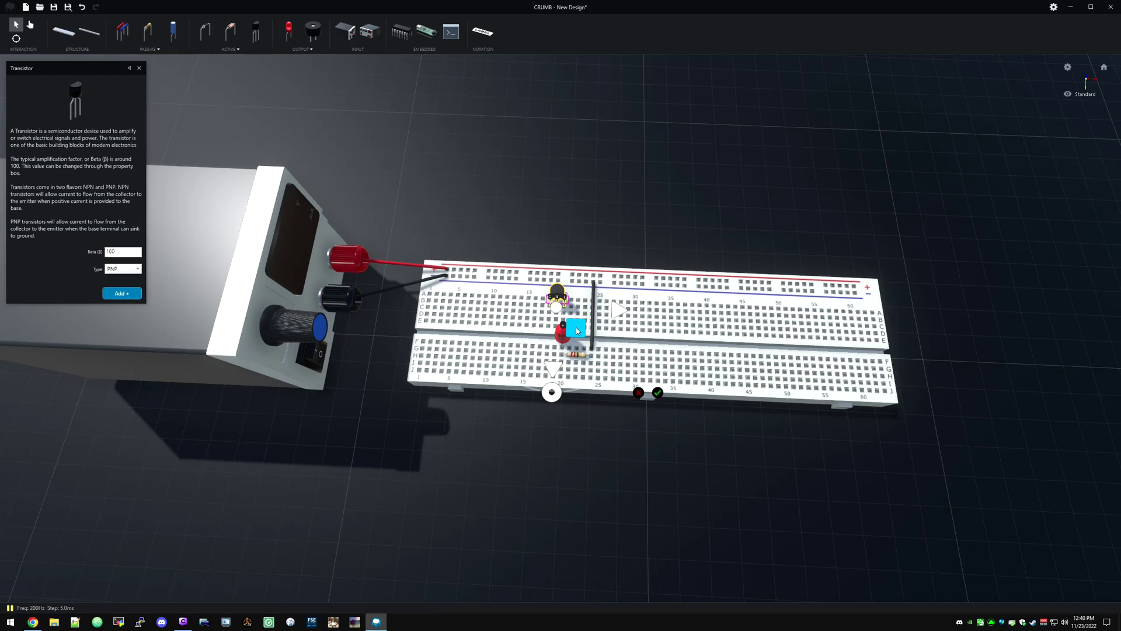
left_click(658, 393)
scroll(673, 362, "up", 2)
scroll(673, 364, "up", 2)
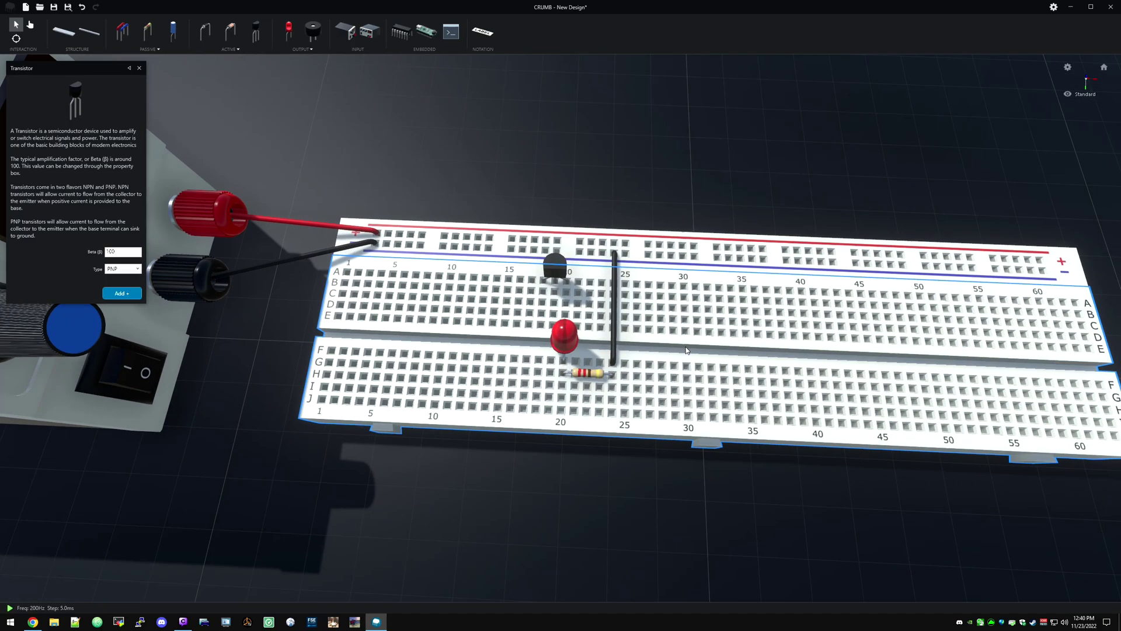
right_click_drag(673, 363, 398, 160)
left_click(139, 67)
Step: Place a red jumper wire from row B, column 18, beside the transistor to the positive rail
right_click_drag(591, 242, 672, 262)
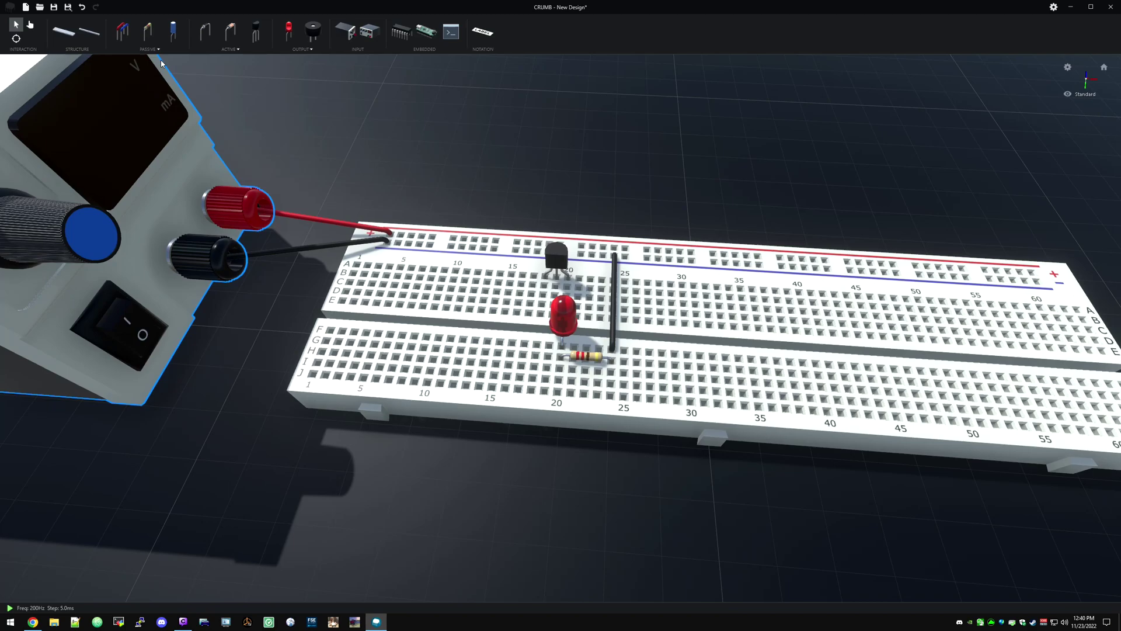
right_click_drag(313, 90, 323, 99)
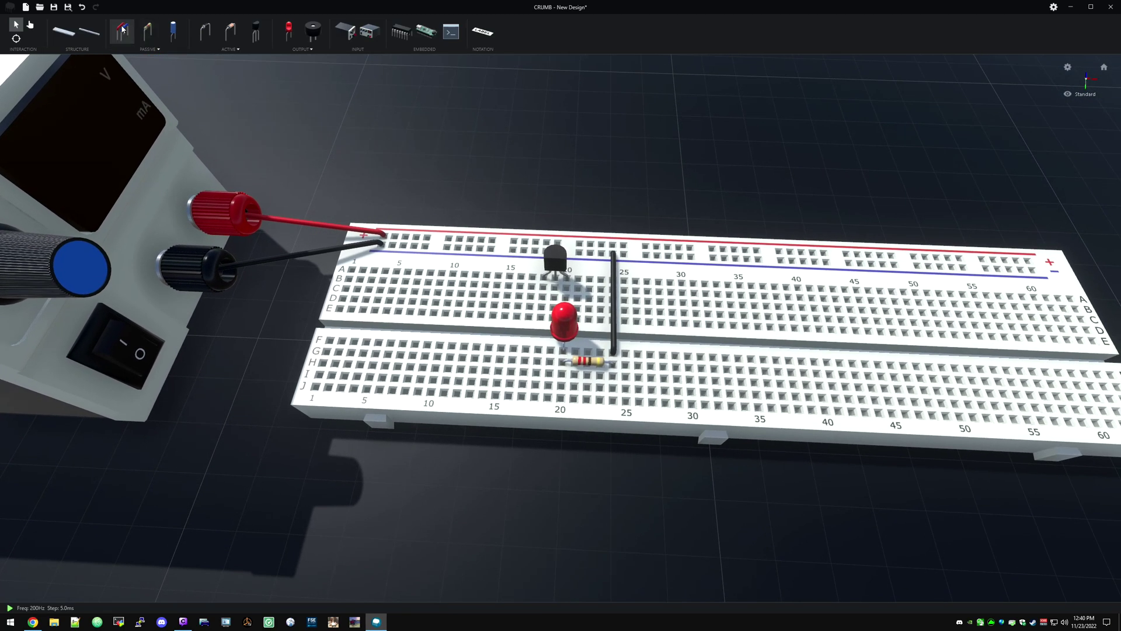
left_click(126, 34)
left_click(40, 221)
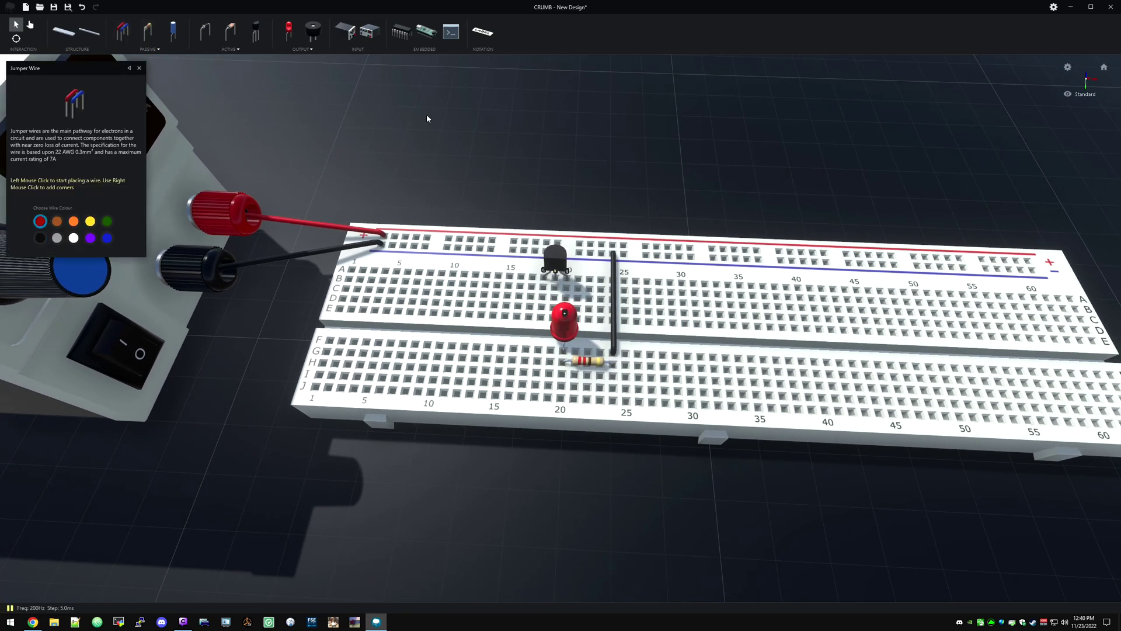
right_click_drag(426, 114, 433, 143)
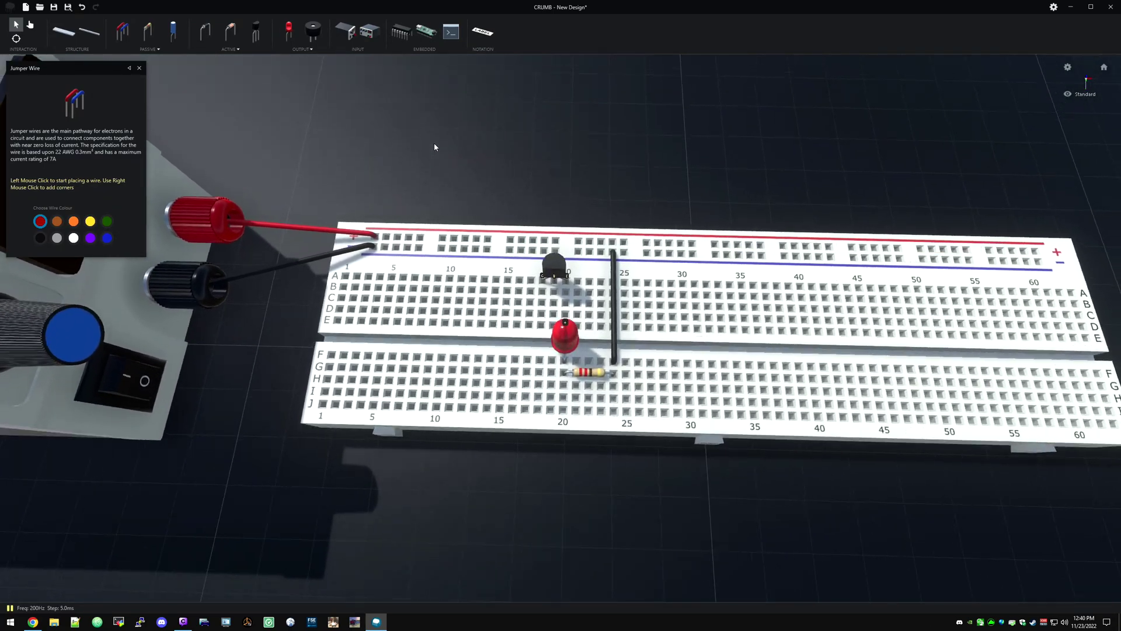
right_click_drag(578, 213, 597, 257)
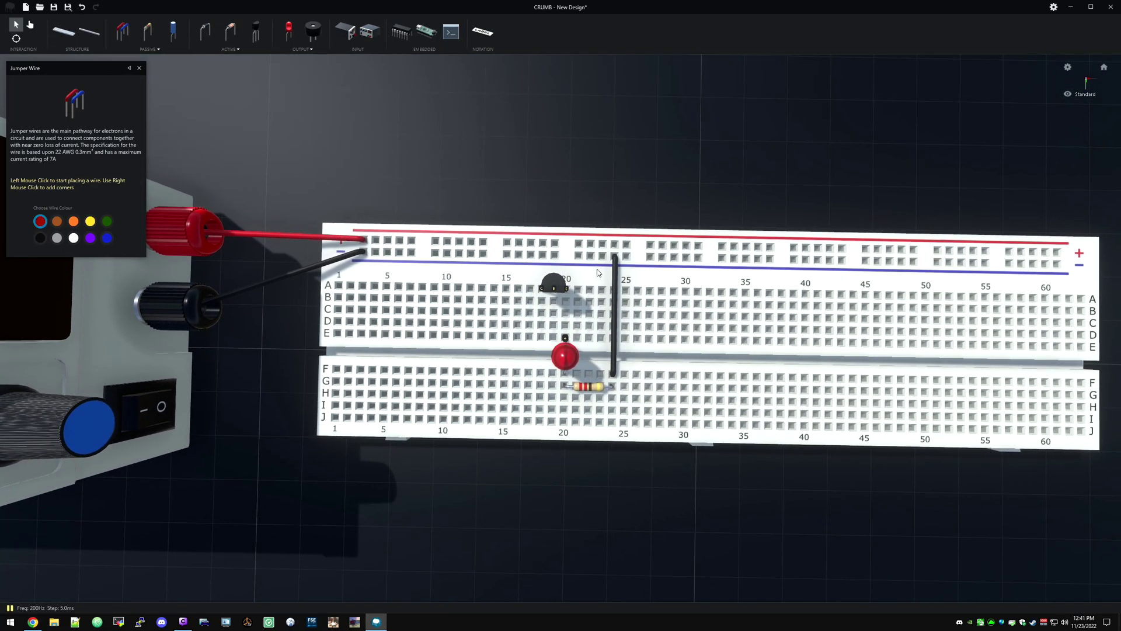
left_click(543, 302)
left_click(531, 244)
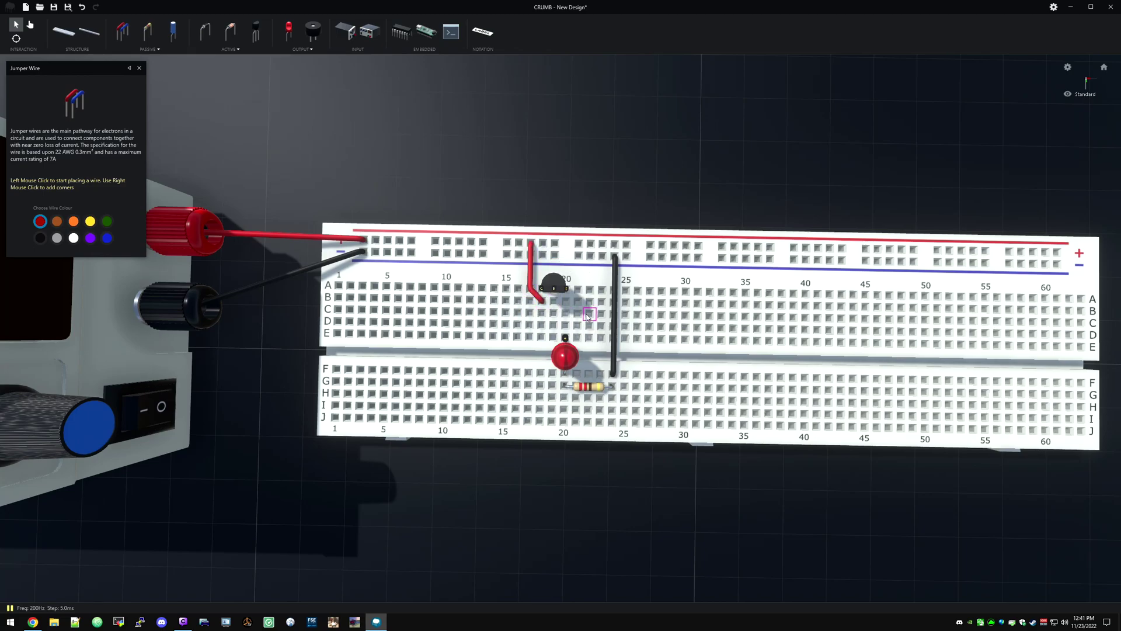
Step: Switch the power supply on briefly to test the transistor circuit, and switch it off again
middle_click_drag(589, 316, 546, 213)
right_click_drag(547, 213, 491, 295)
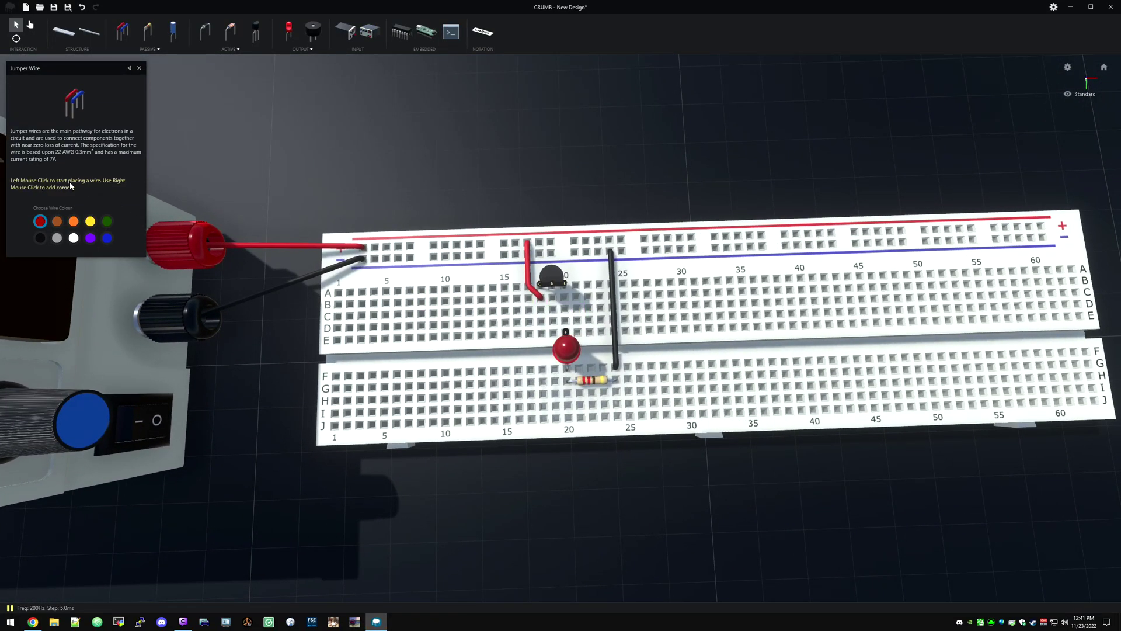
right_click_drag(499, 250, 499, 250)
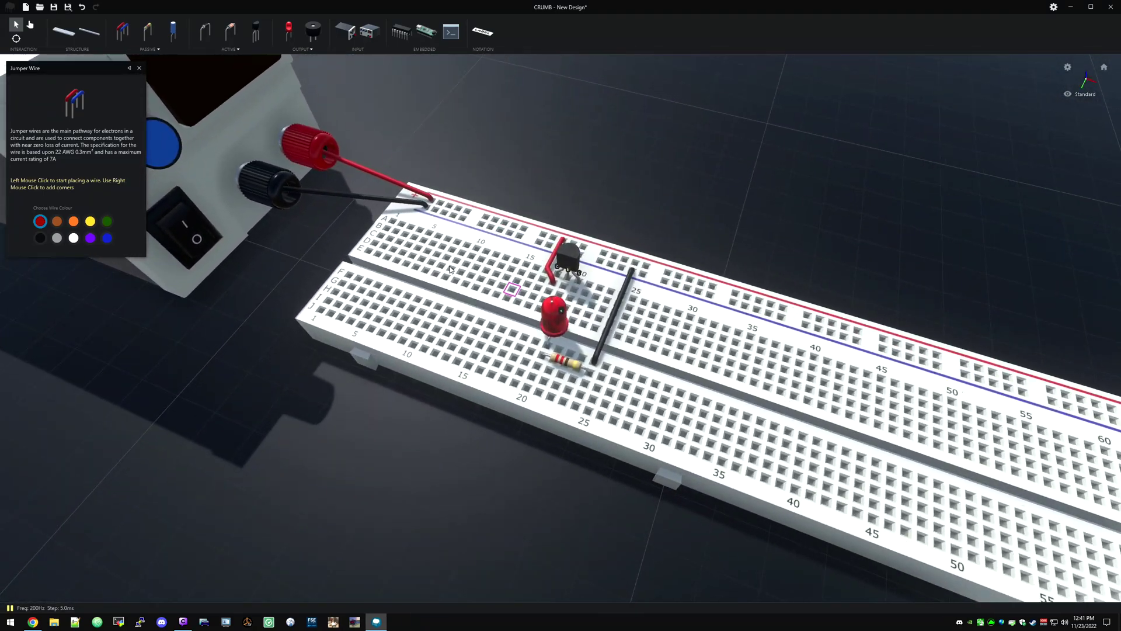
left_click(29, 25)
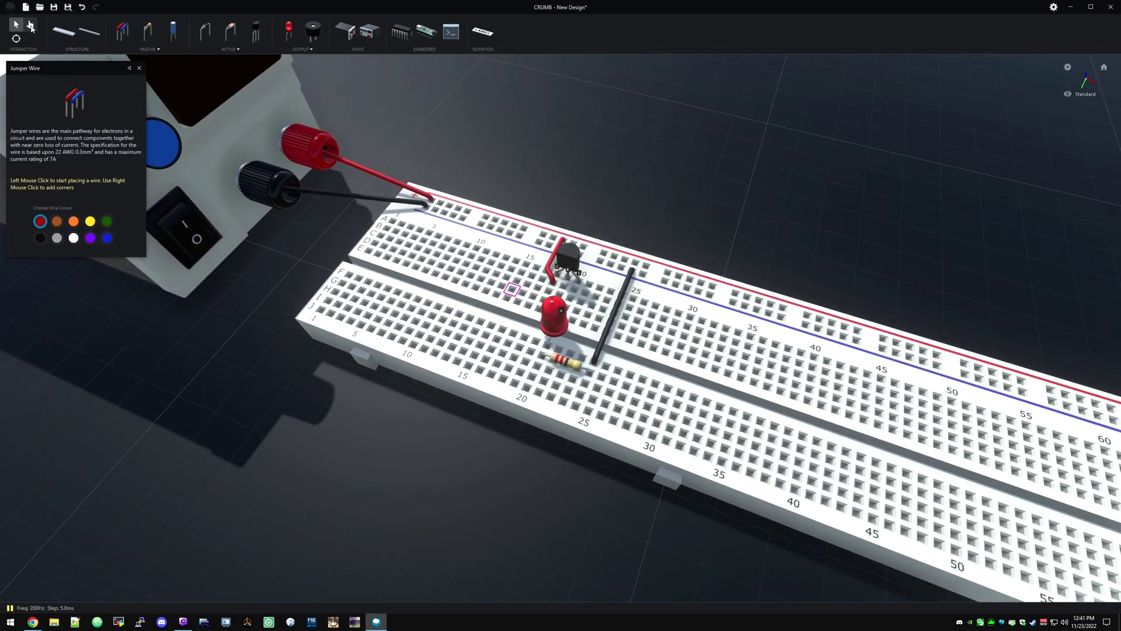
left_click(188, 237)
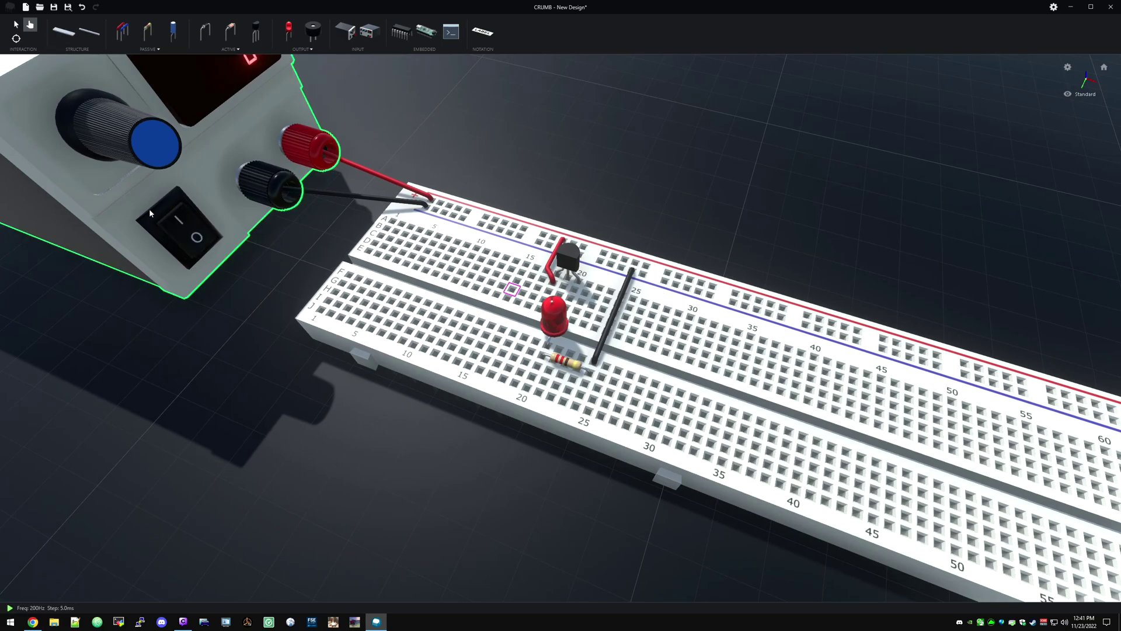
left_click(198, 235)
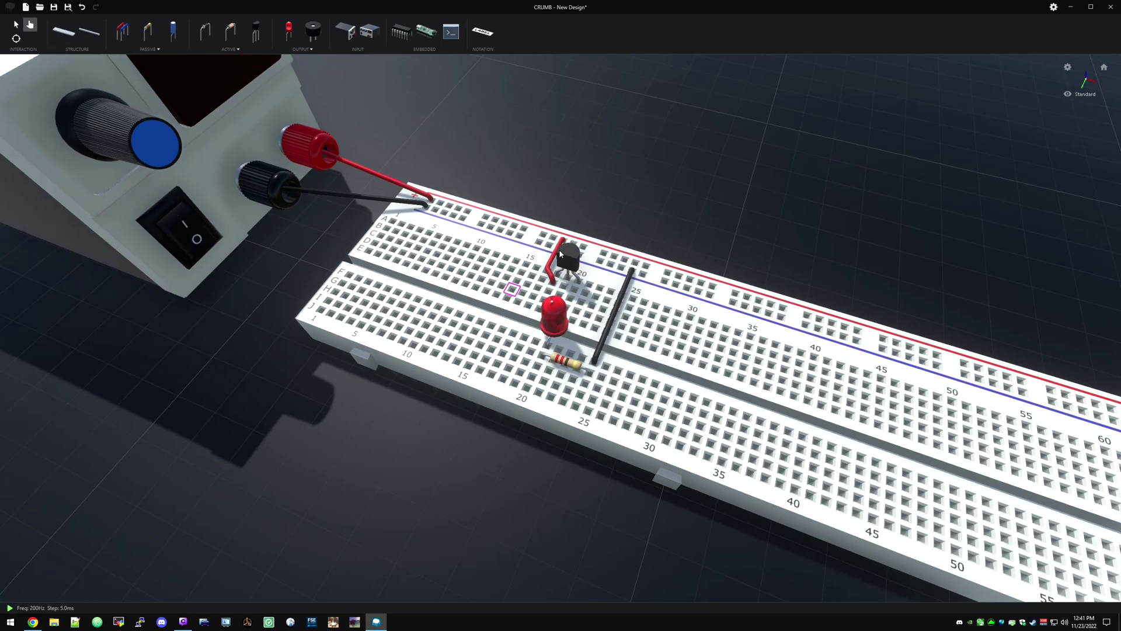
right_click_drag(537, 239, 638, 238)
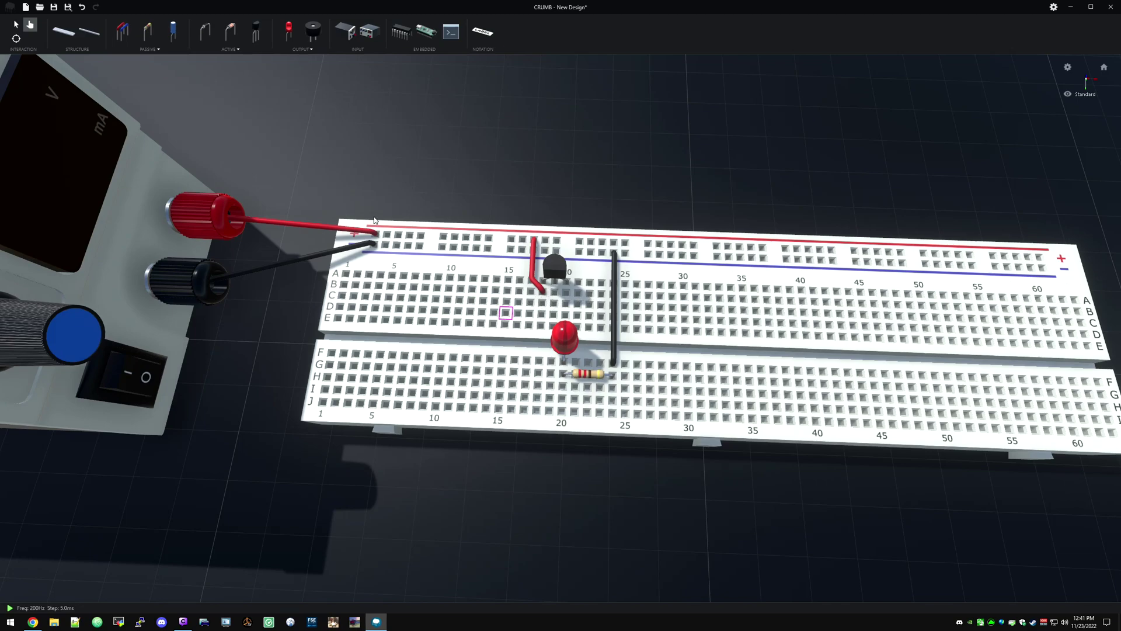
Step: Place a 1000 Ω, 0.25 W resistor in row C from column 19 to column 15
left_click(147, 32)
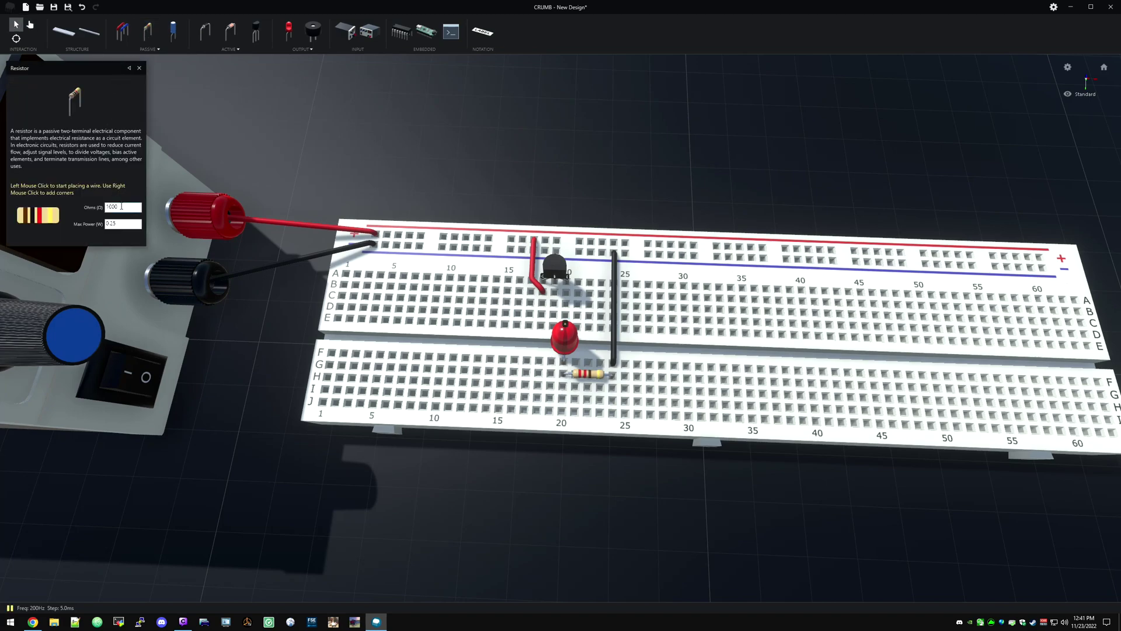
left_click(555, 304)
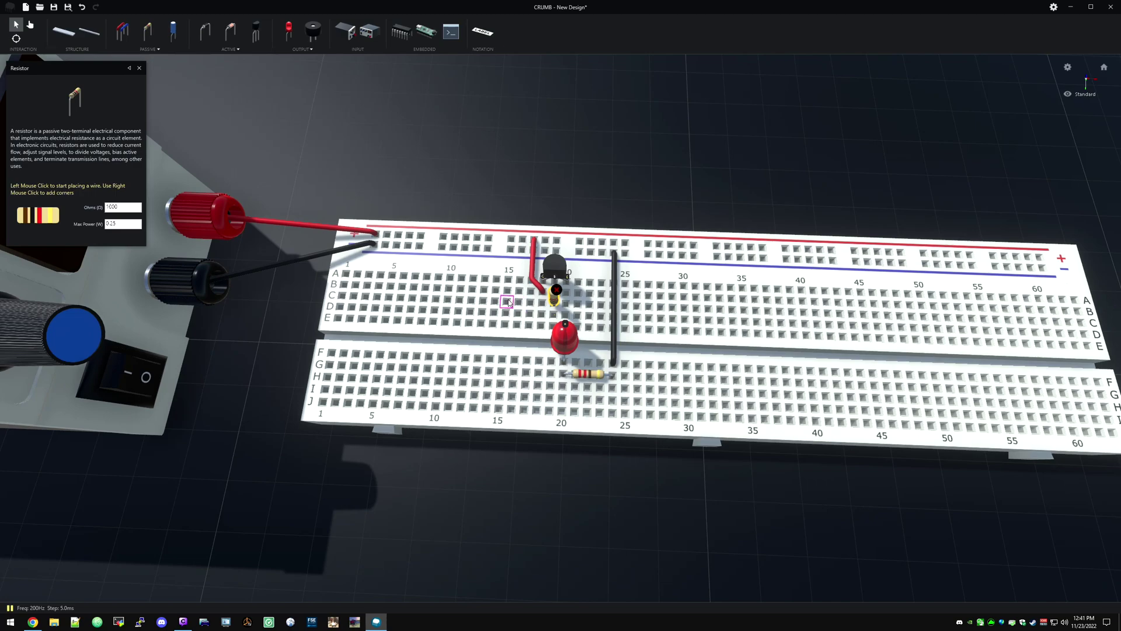
left_click(506, 302)
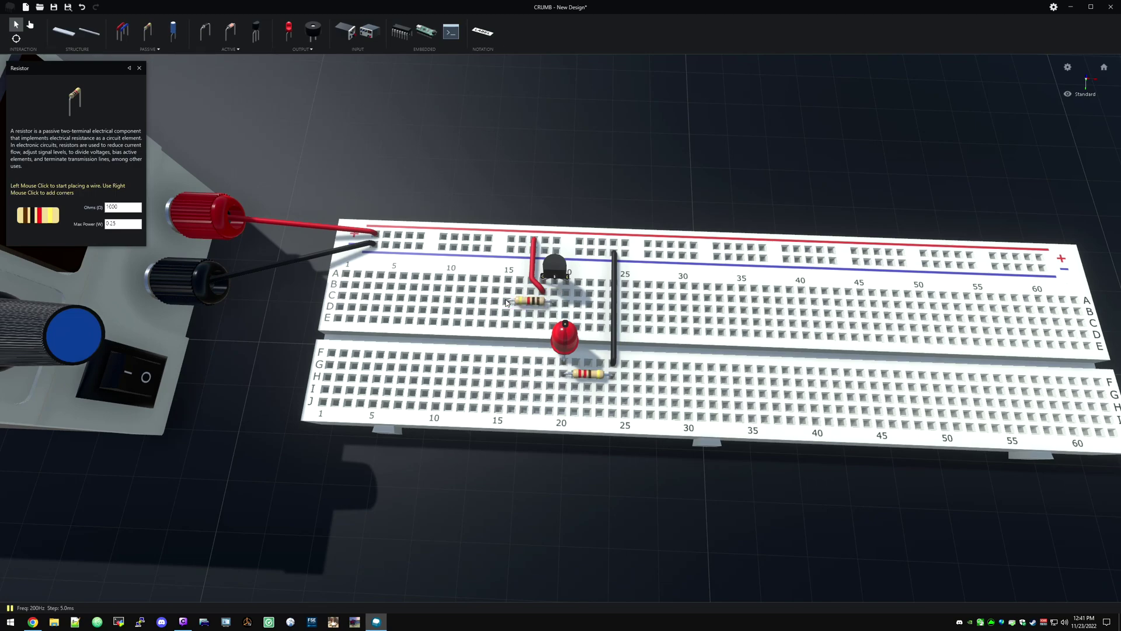
Step: Add a tactile switch and place it across columns 13 to 15 at the free end of the 1000 Ω resistor
left_click(123, 32)
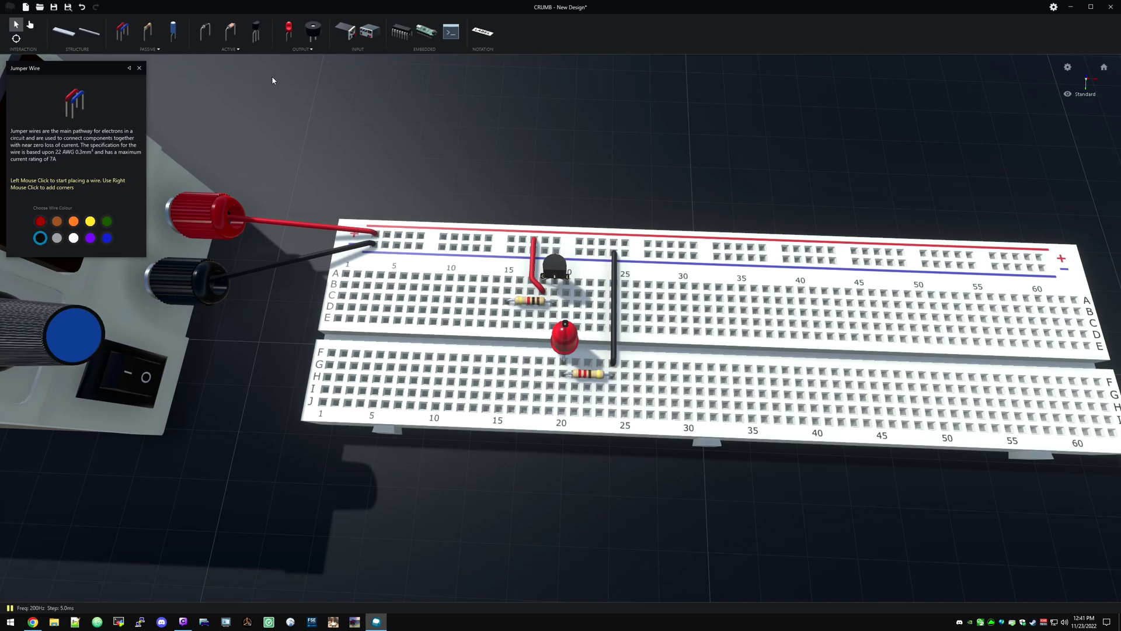
left_click(153, 52)
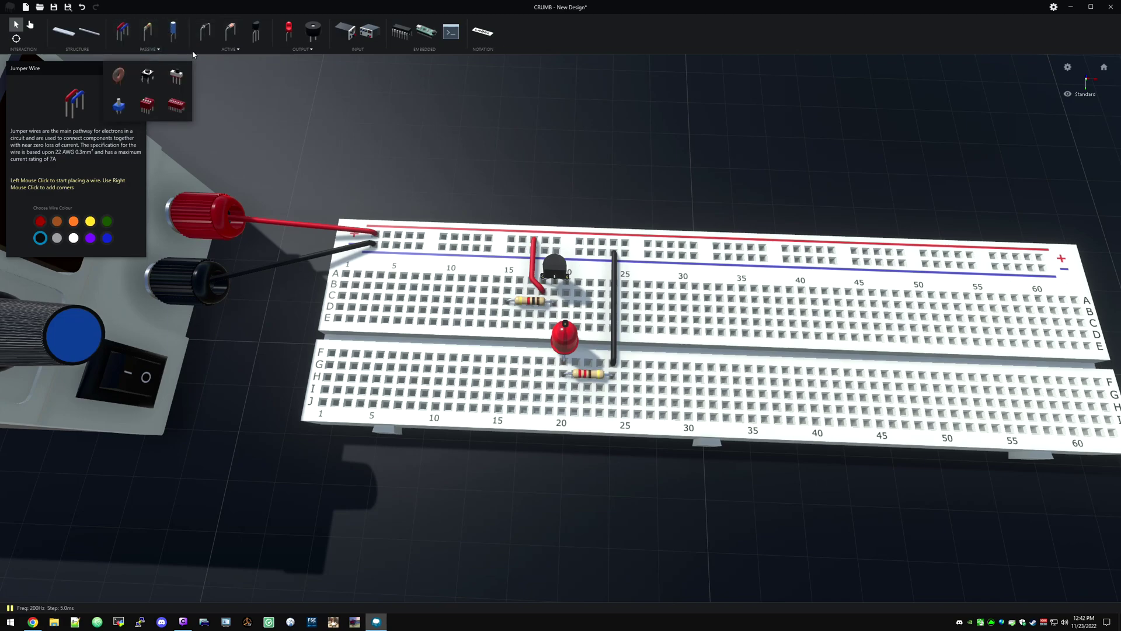
left_click(233, 49)
left_click(304, 50)
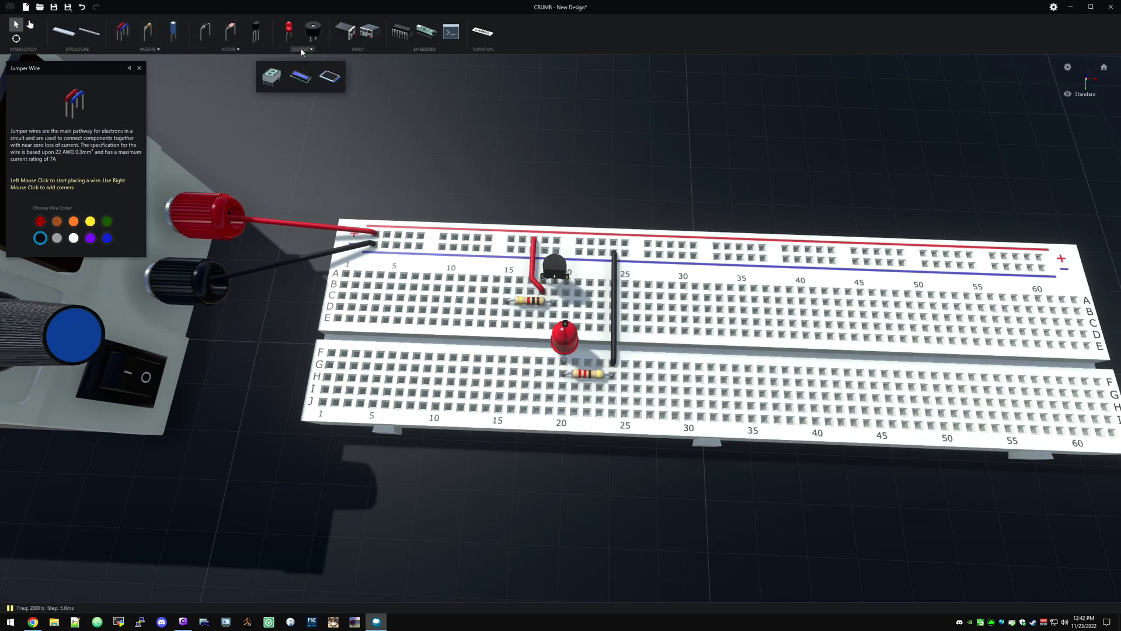
left_click(230, 49)
left_click(153, 49)
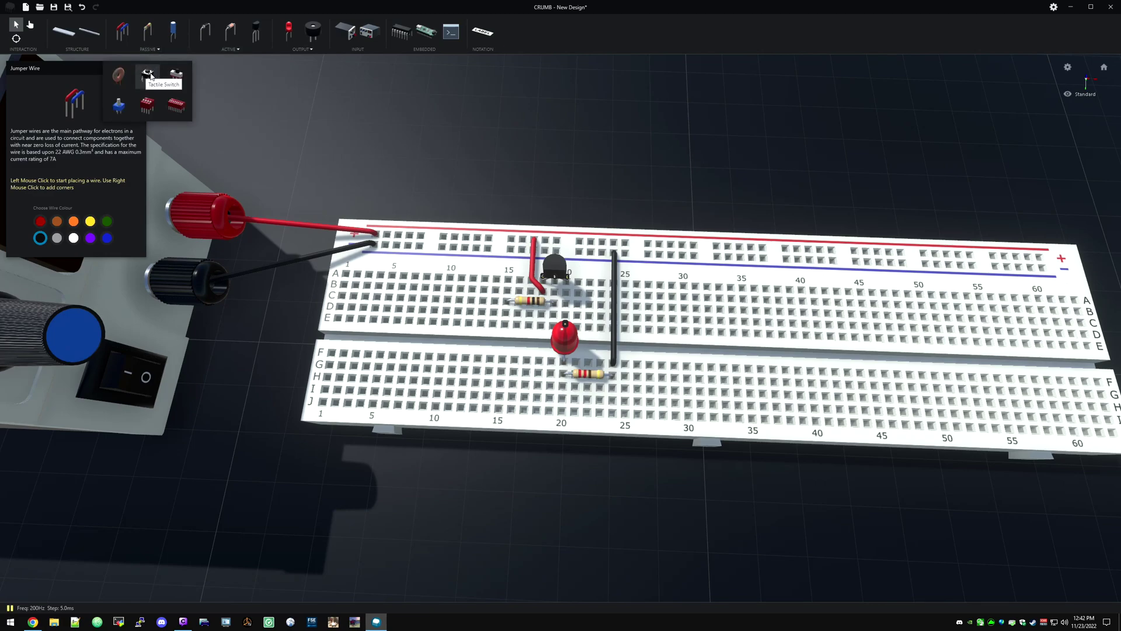
left_click(149, 74)
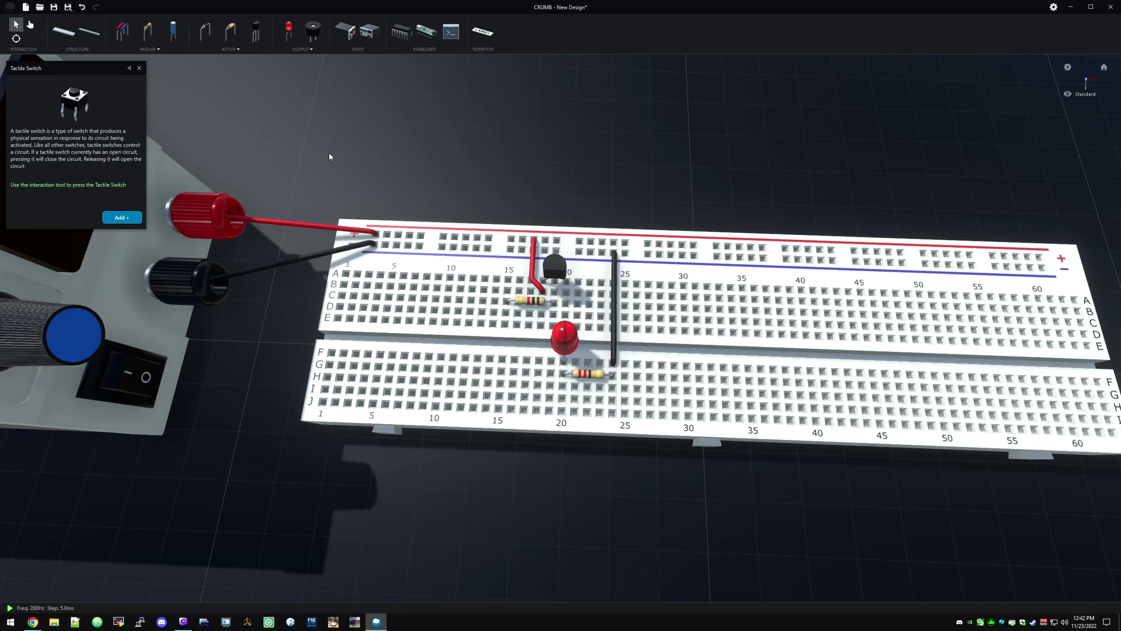
left_click(121, 218)
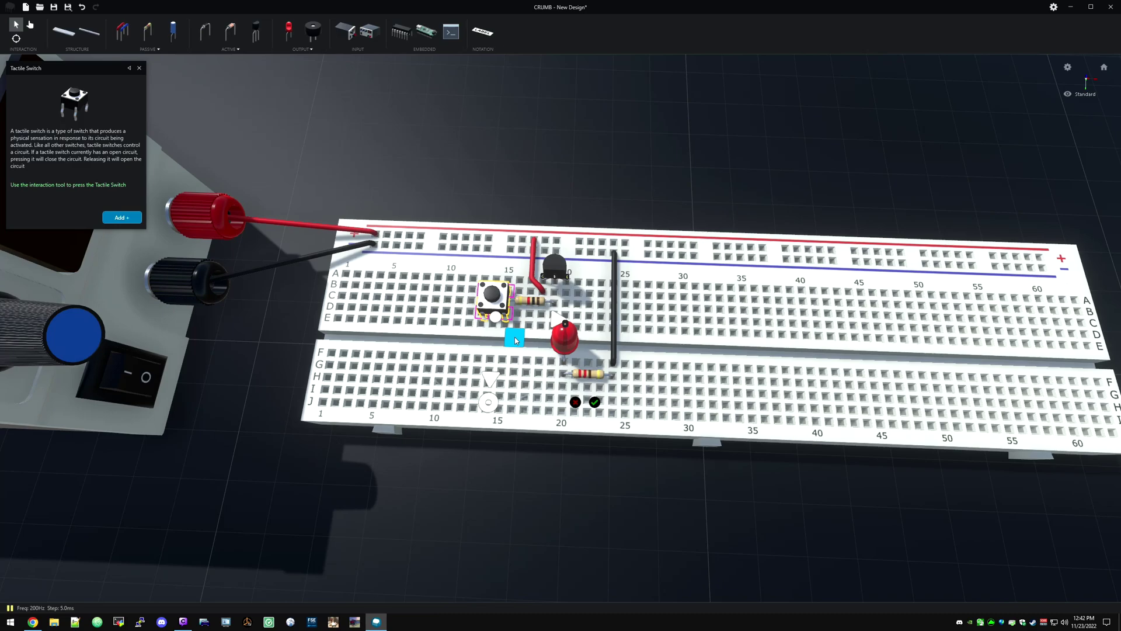
left_click(595, 401)
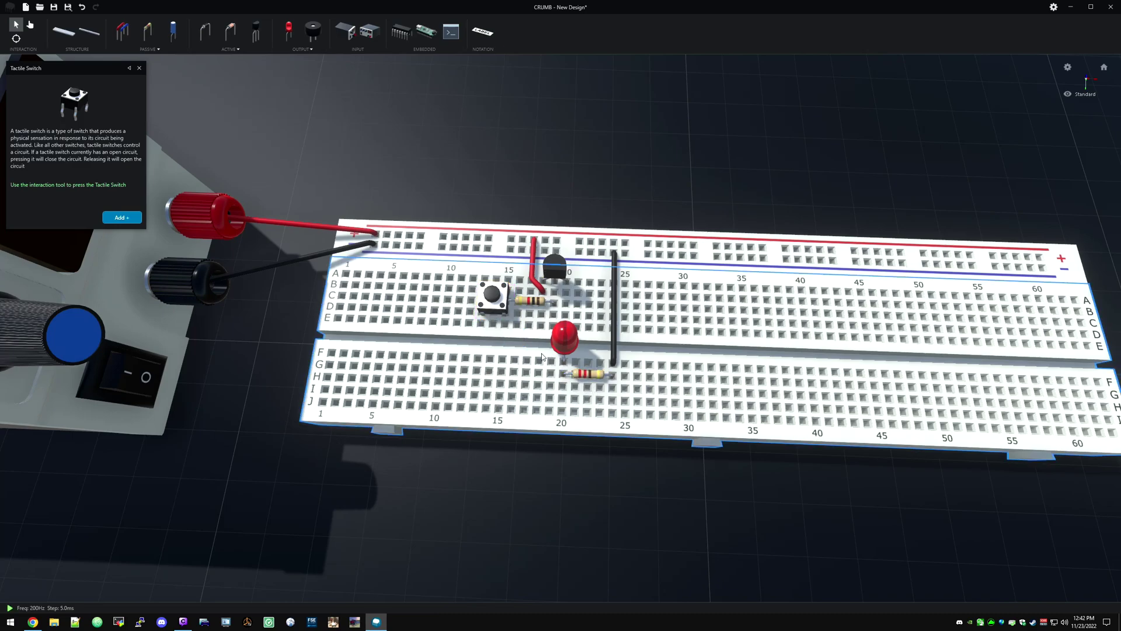
Step: Place a black jumper wire from row E, column 13, around the tactile switch to the negative rail, with a corner beside the switch
scroll(520, 355, "up", 3)
right_click_drag(486, 353, 438, 287)
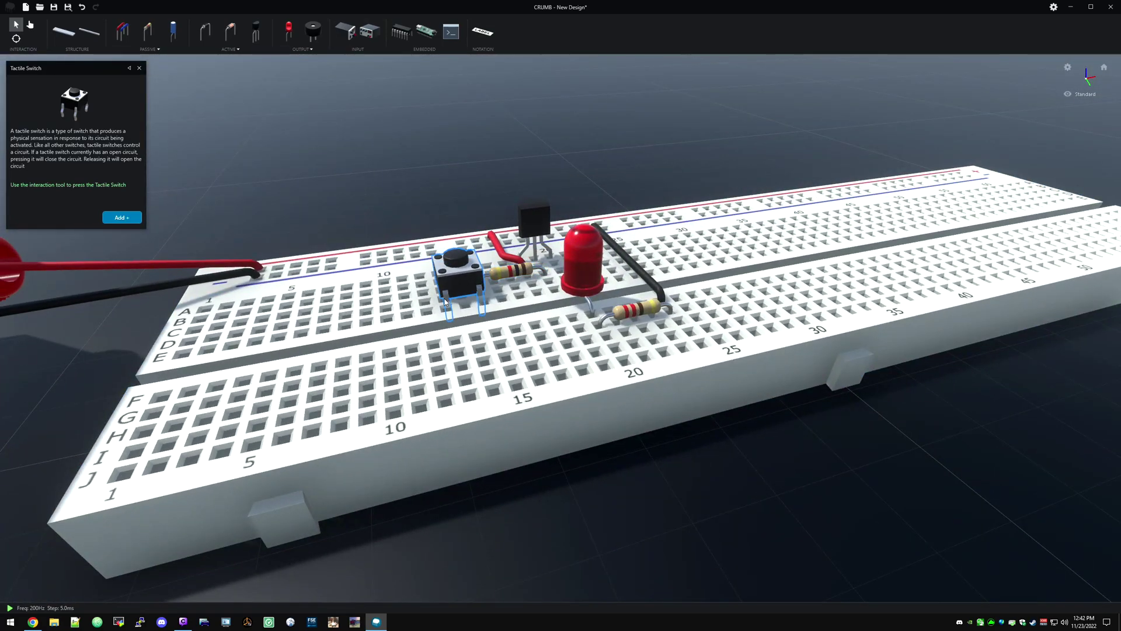
middle_click_drag(443, 275, 555, 327)
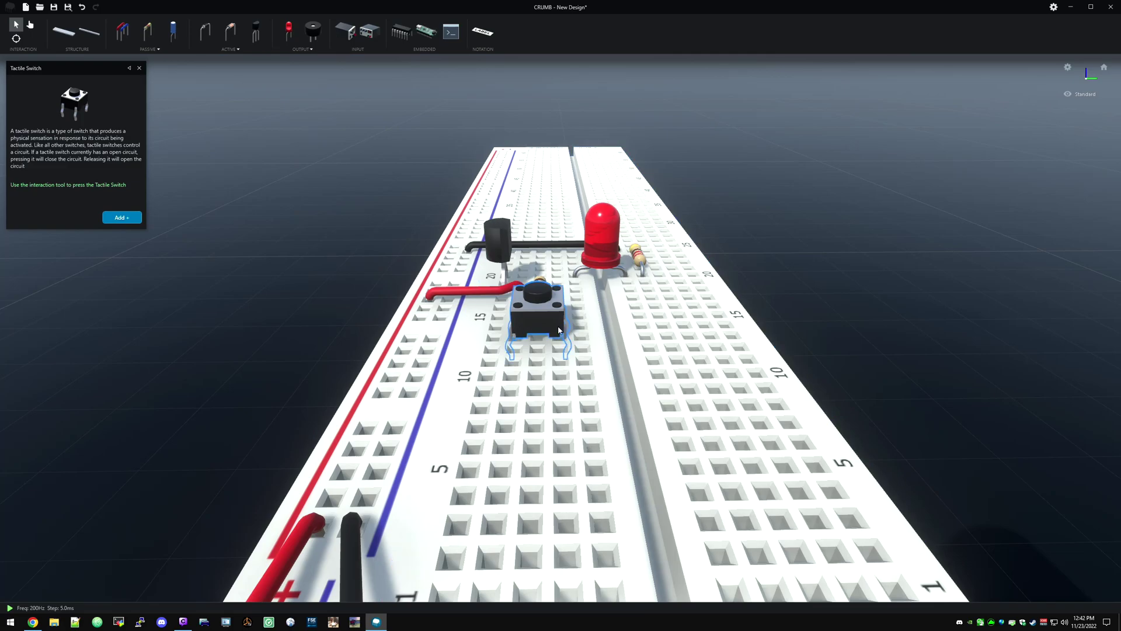
middle_click_drag(558, 330, 449, 355)
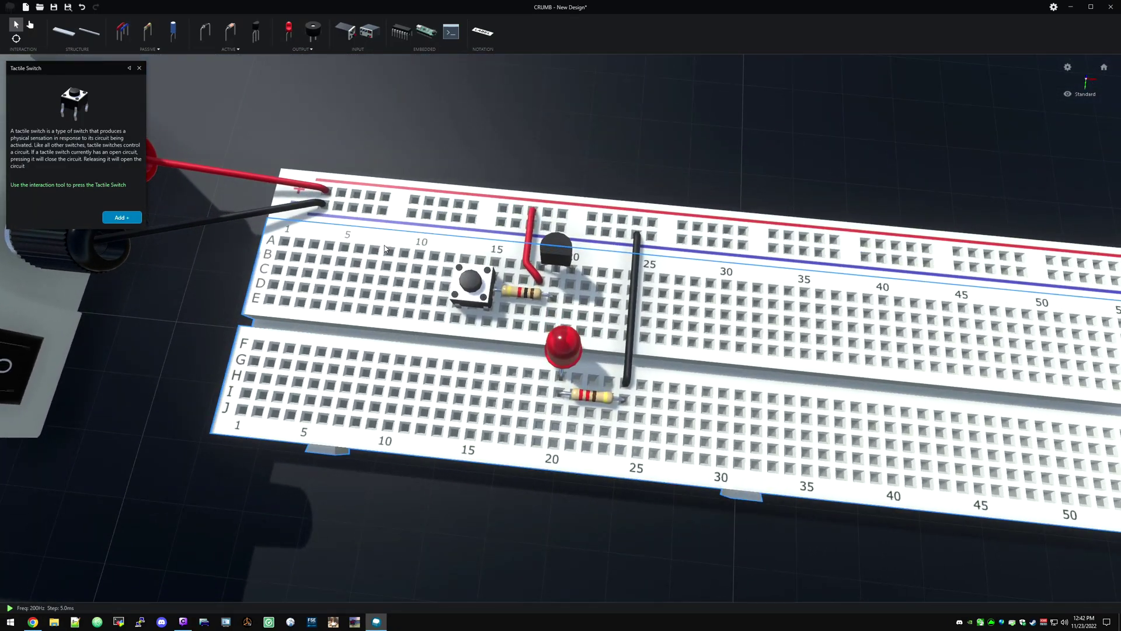
left_click(123, 31)
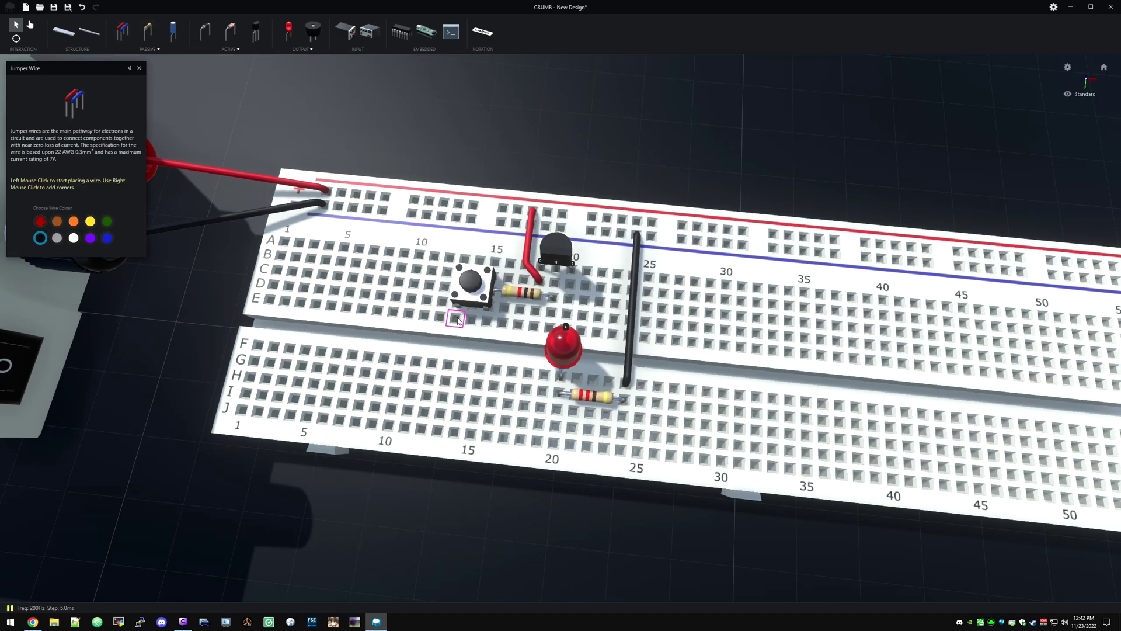
middle_click_drag(457, 317, 476, 286)
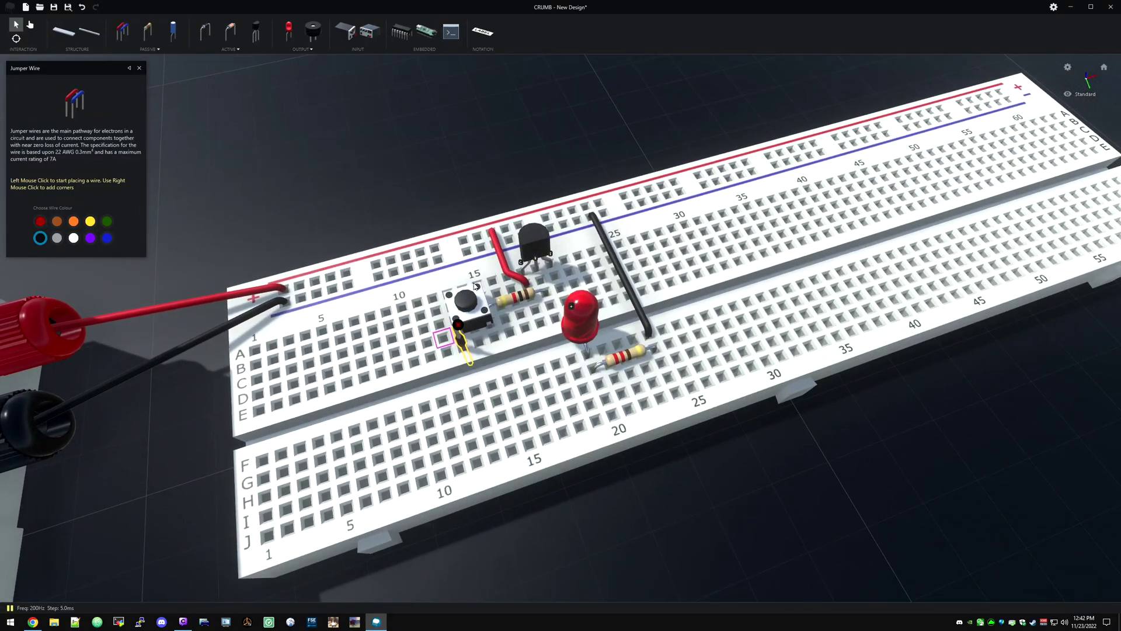
right_click(444, 338)
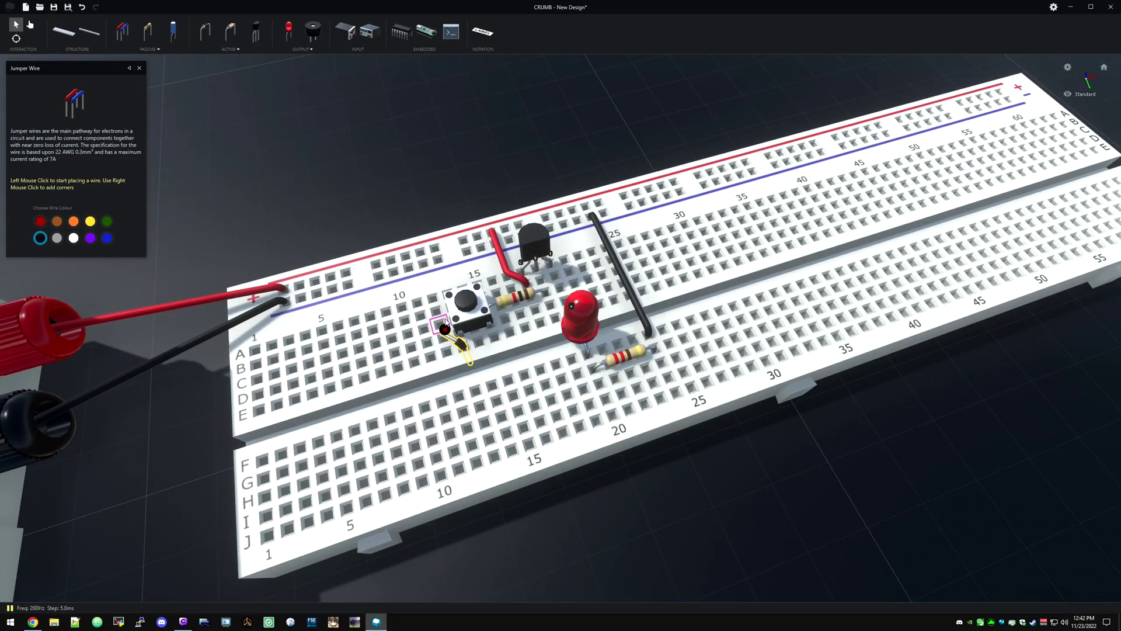
left_click(425, 266)
middle_click_drag(425, 266, 270, 210)
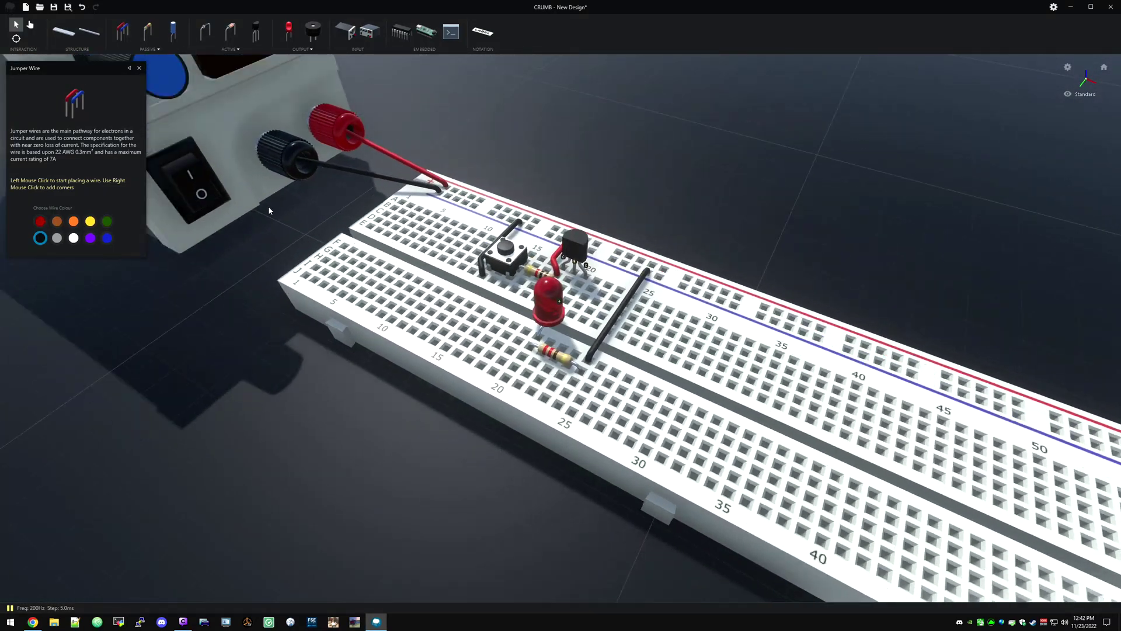
Step: Leave jumper wire placement and switch the power supply on
left_click(139, 68)
middle_click_drag(397, 241, 616, 271)
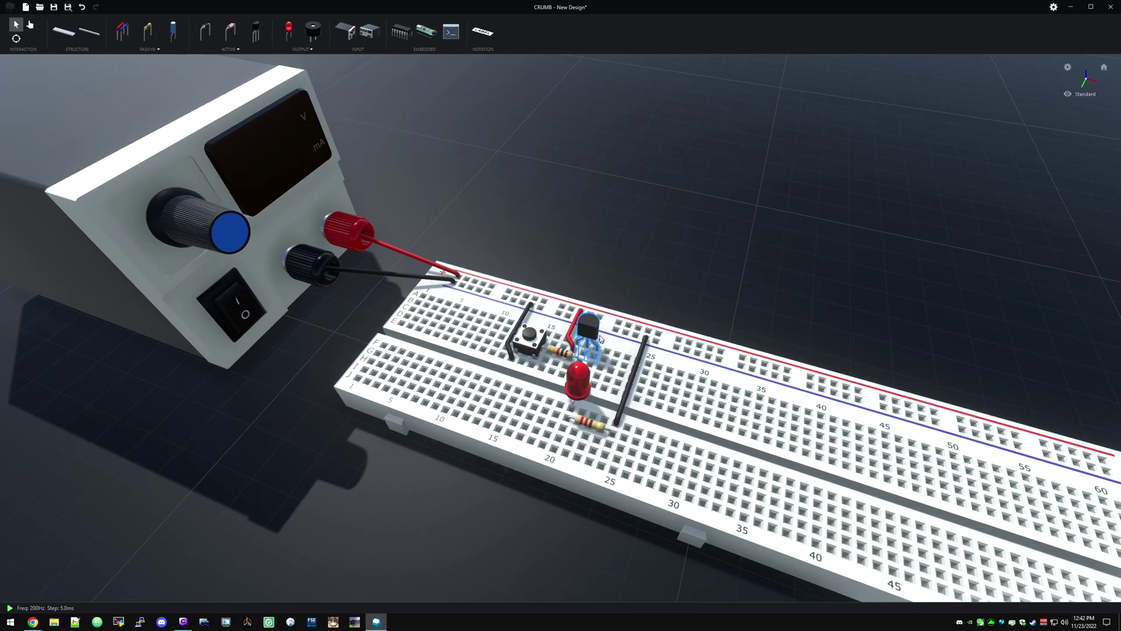
left_click(30, 24)
left_click(236, 300)
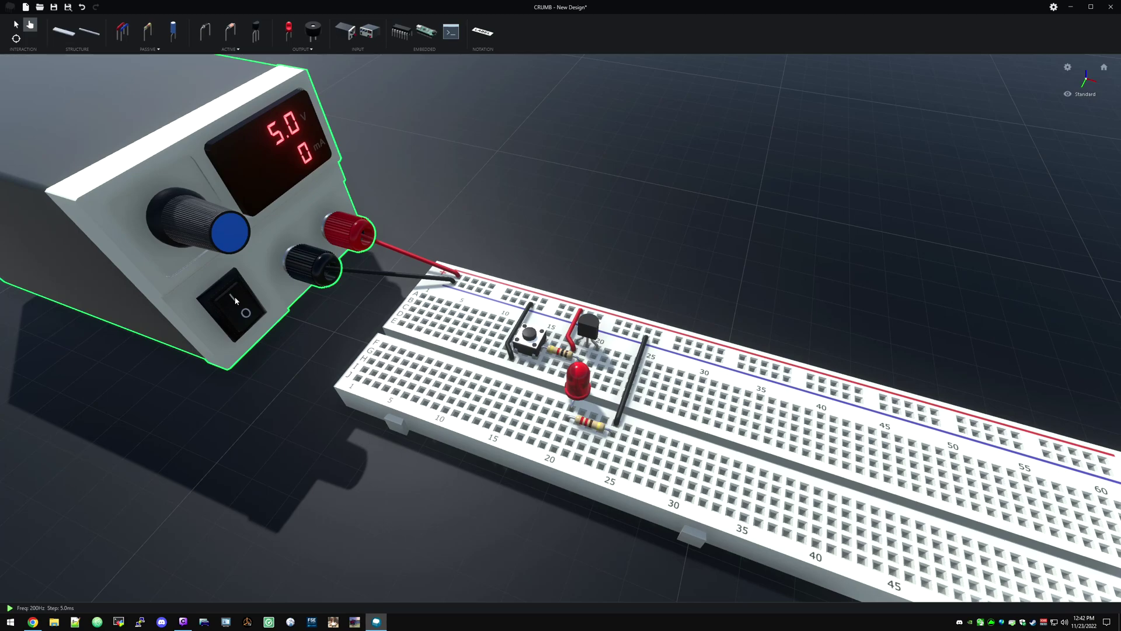
Step: Operate the tactile switch several times to test whether it controls the LED
left_click(530, 336)
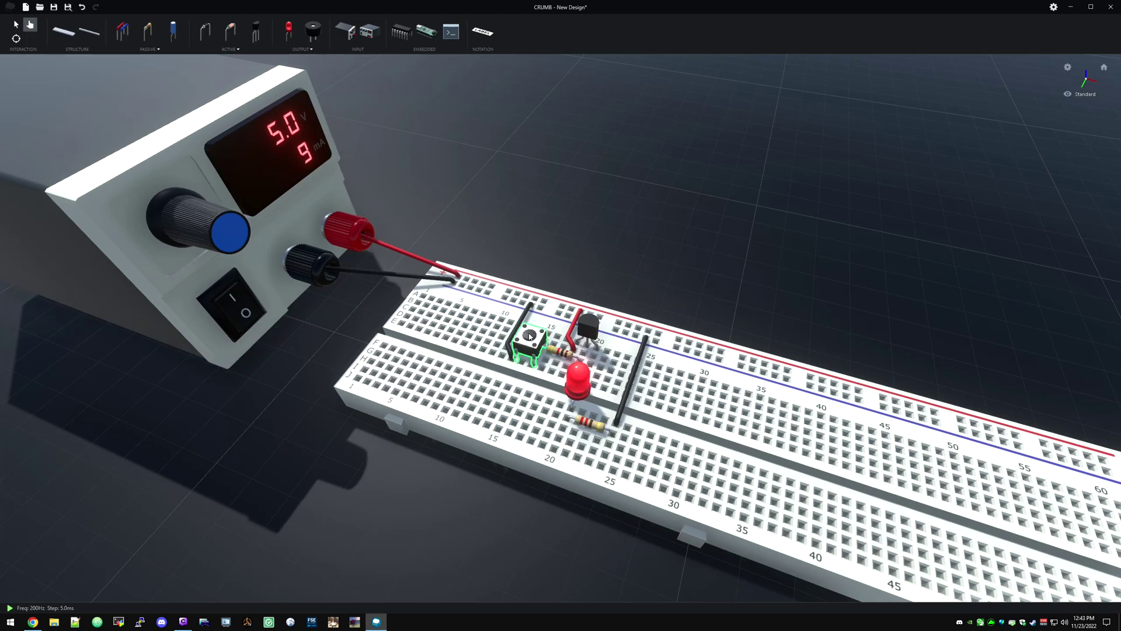
left_click(530, 336)
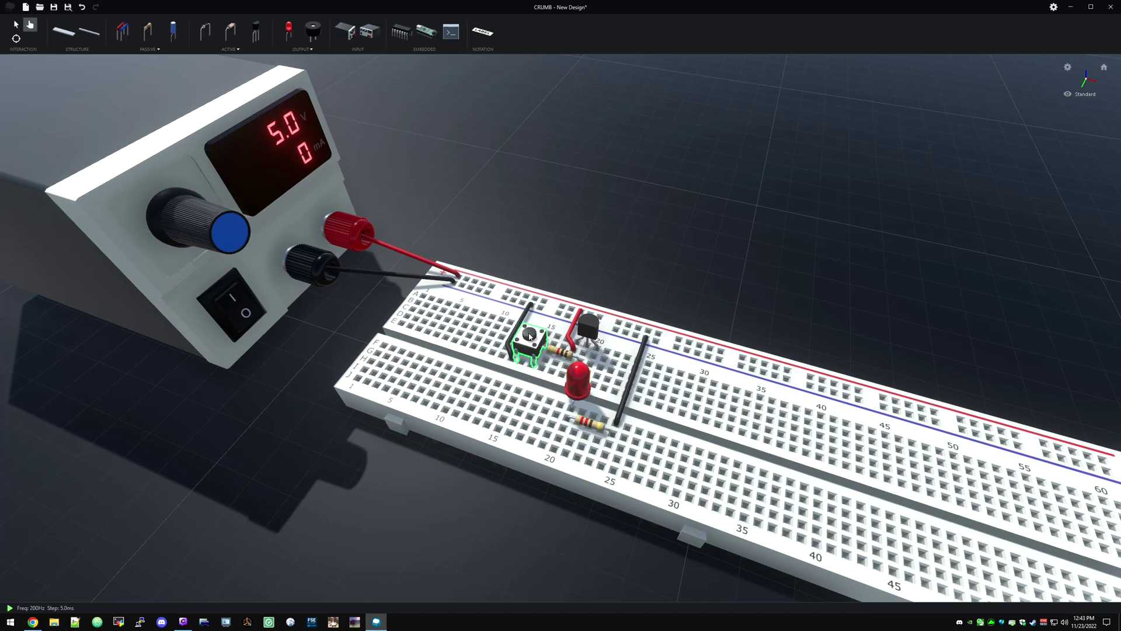
left_click(530, 336)
left_click(537, 342)
right_click_drag(538, 342, 587, 288)
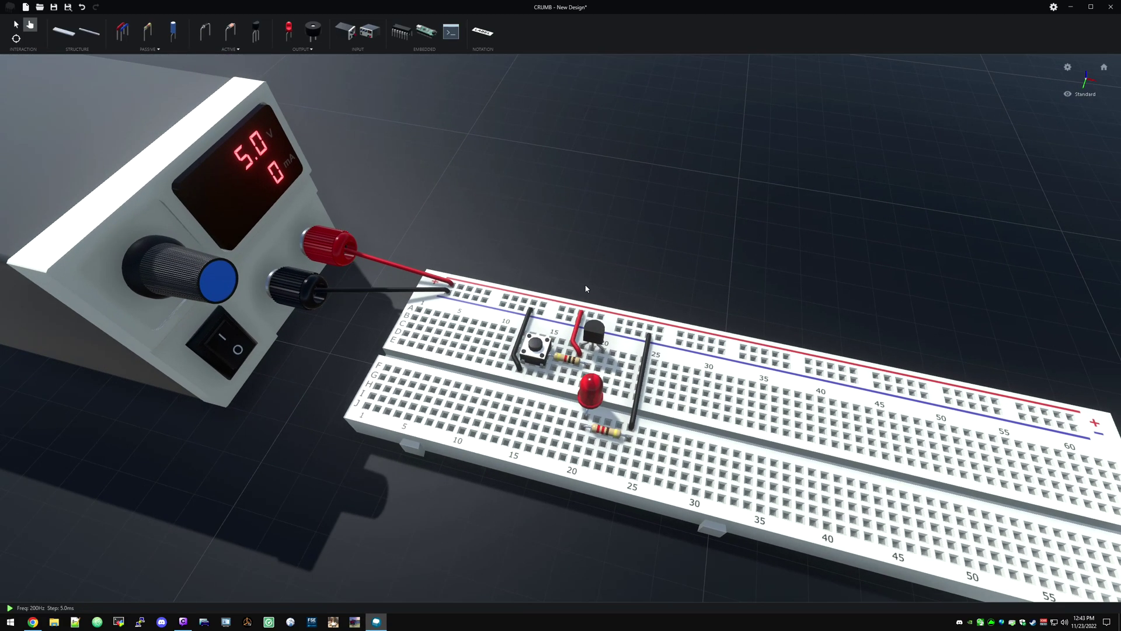
scroll(586, 288, "down", 3)
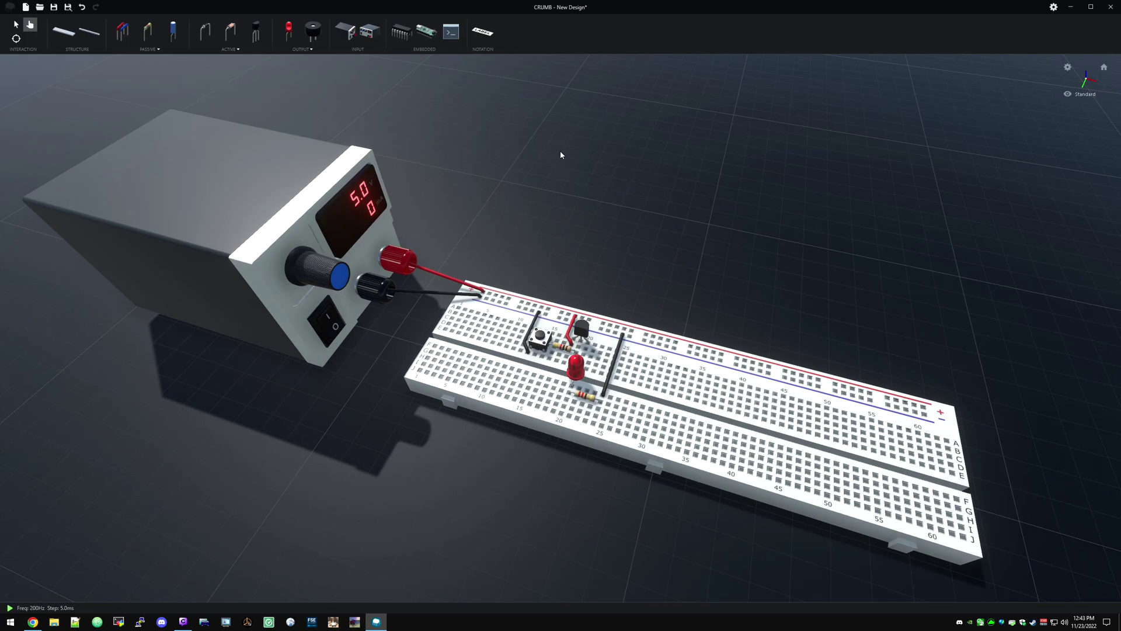
right_click_drag(574, 159, 579, 165)
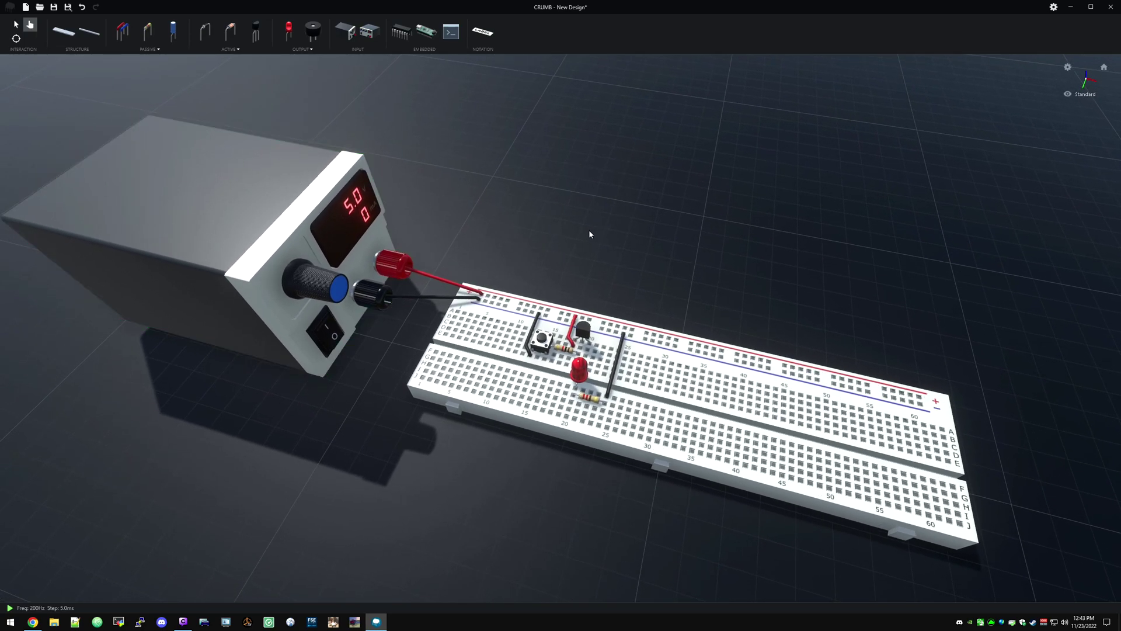